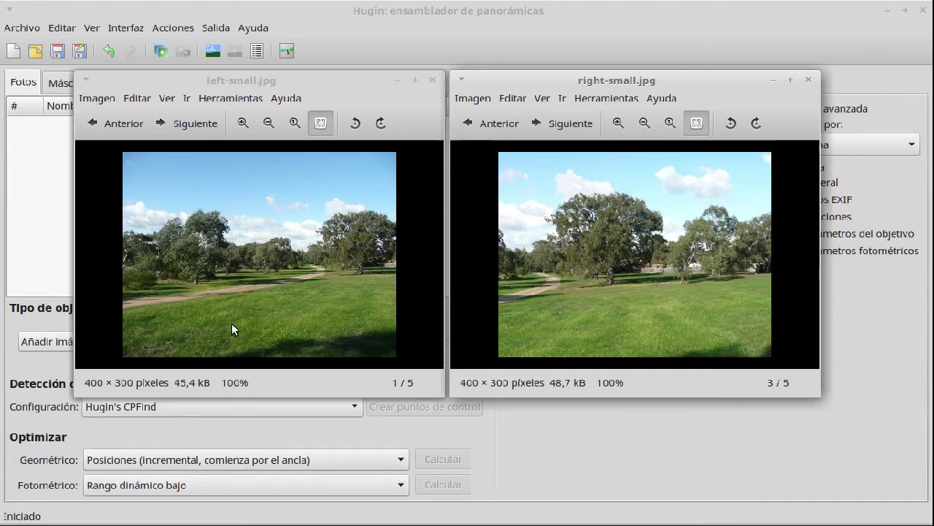
Close the separate previews of right-small.jpg and left-small.jpg and check the selected interface mode
{"action": "left_click", "coordinate": [807, 82]}
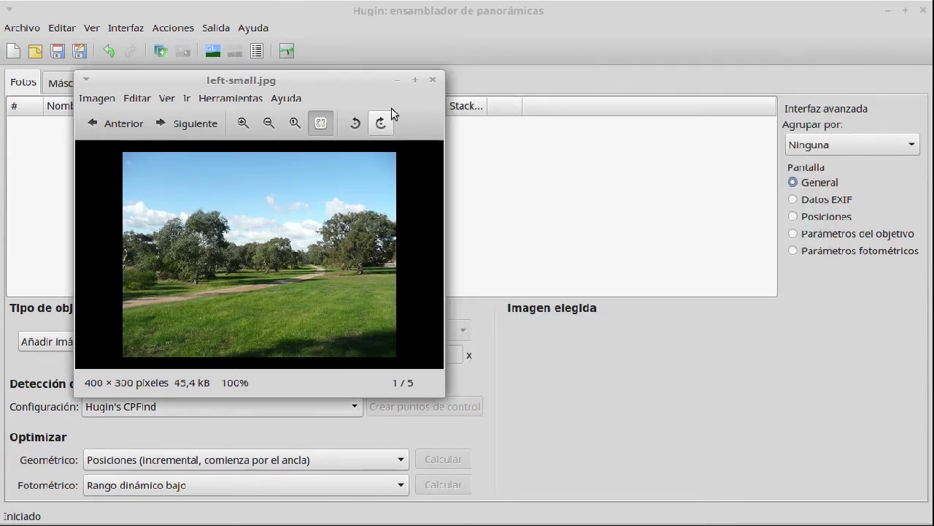
{"action": "left_click", "coordinate": [432, 81]}
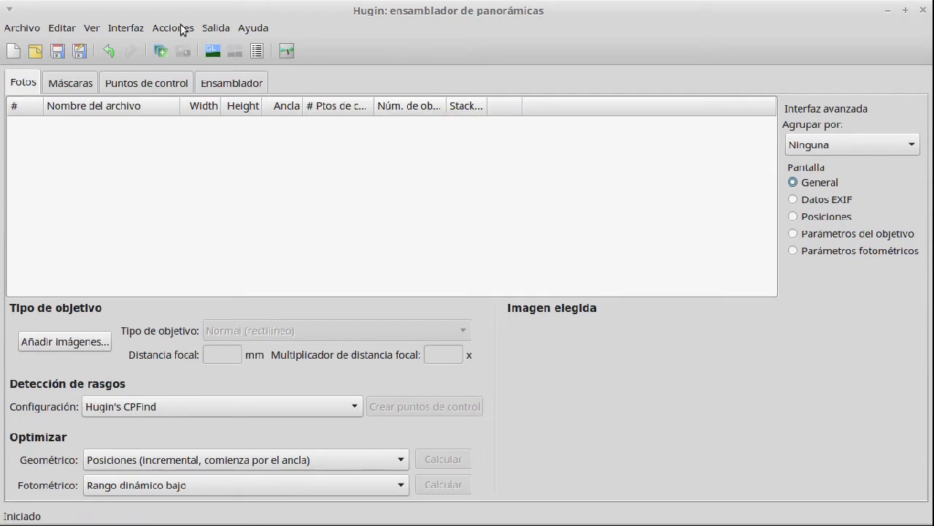
{"action": "left_click", "coordinate": [140, 29]}
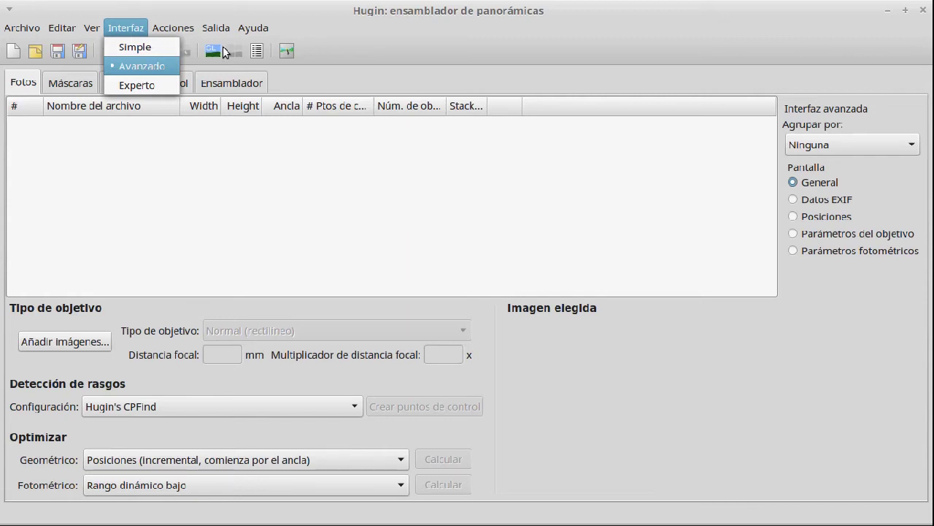
Add left-small.jpg and right-small.jpg from the "Hugin 07 diferentes lentes" folder to the project
{"action": "left_click", "coordinate": [97, 347]}
{"action": "left_click", "coordinate": [97, 347]}
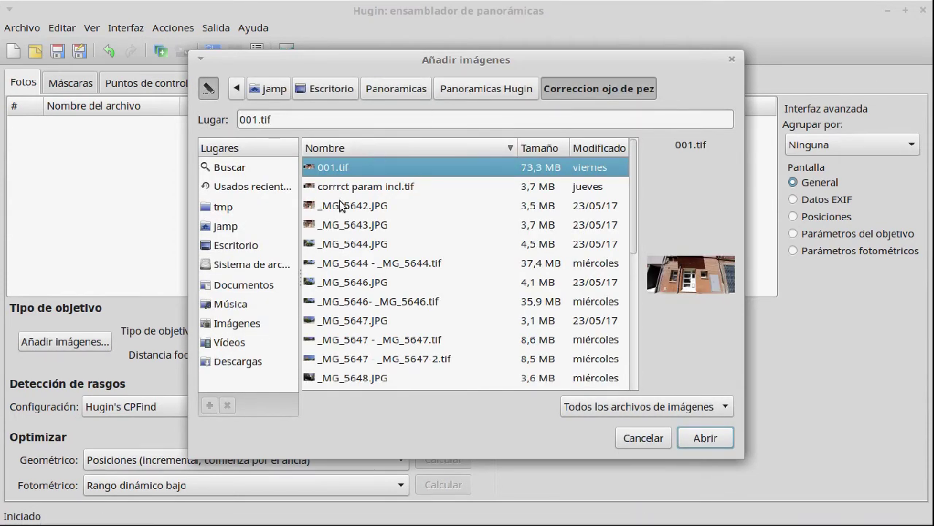
{"action": "left_click", "coordinate": [475, 88]}
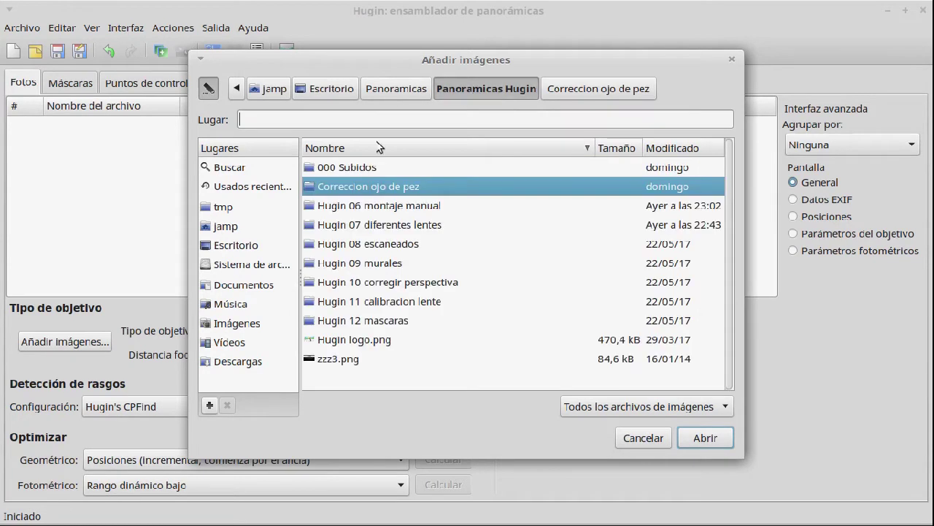
{"action": "double_click", "coordinate": [402, 224]}
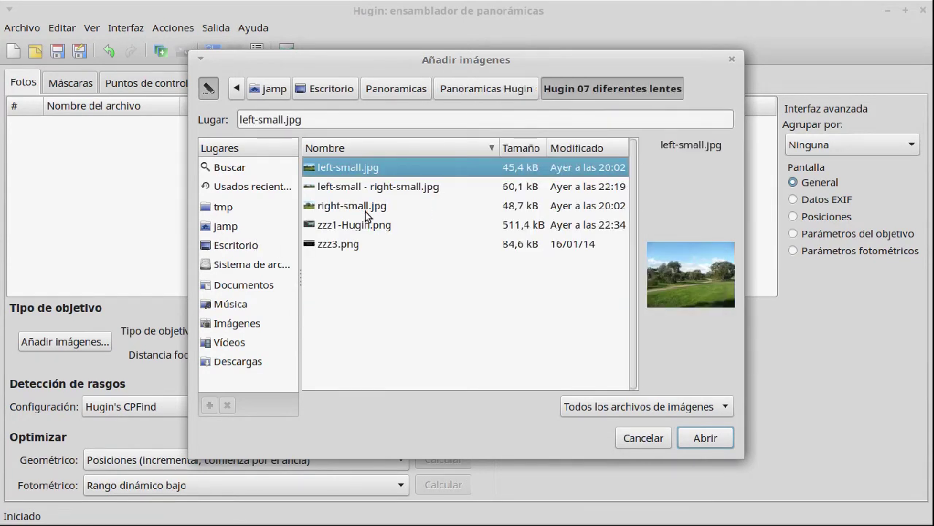
{"action": "left_click", "coordinate": [376, 188]}
{"action": "left_click", "coordinate": [367, 166]}
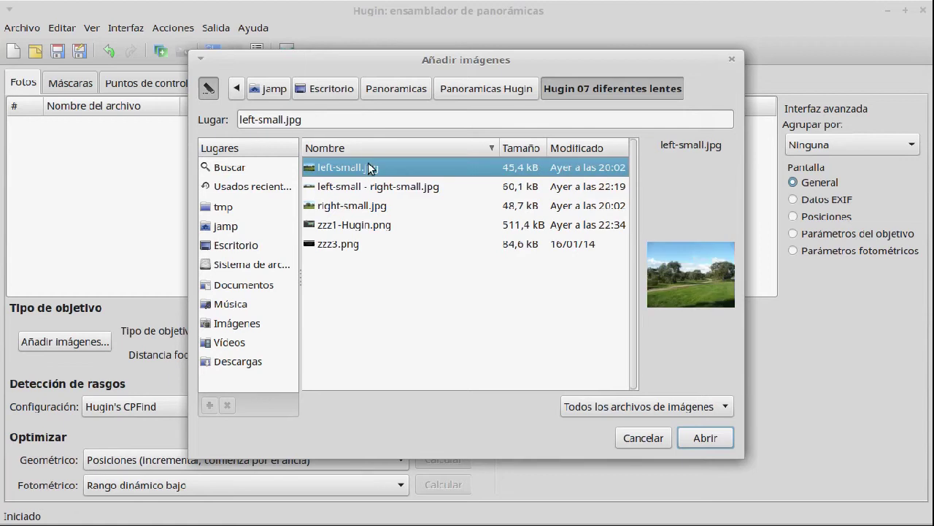
{"action": "left_click", "coordinate": [370, 206], "text": "ctrl"}
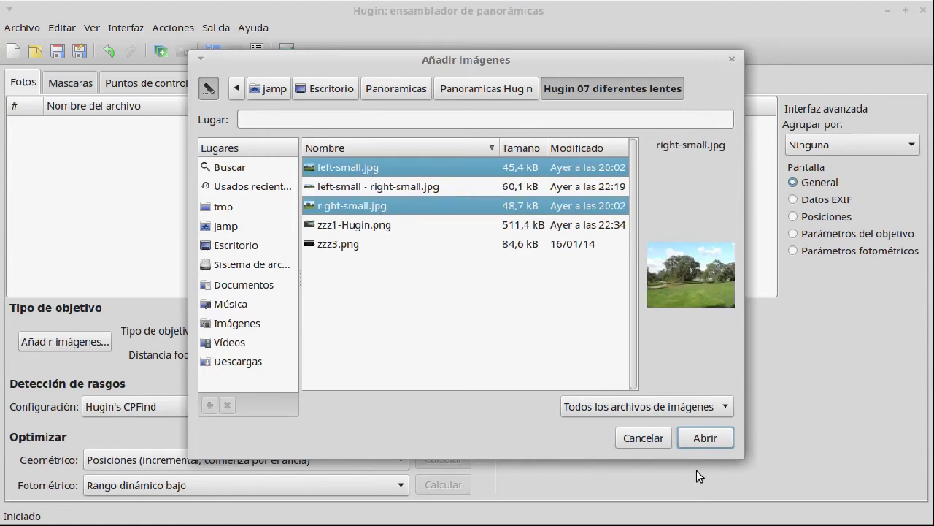
{"action": "left_click", "coordinate": [705, 438]}
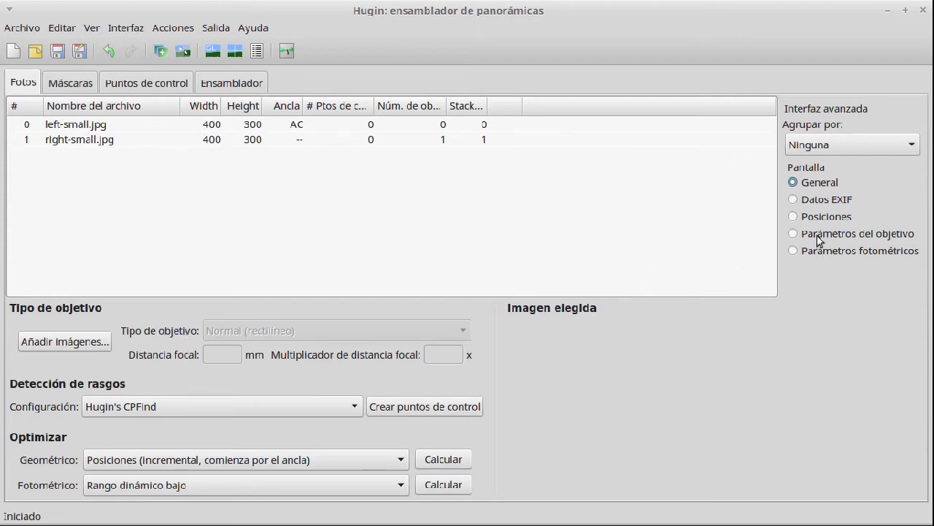
Show the photos' lens parameters and compare the field of view, focal length and focal length multiplier of left-small.jpg and right-small.jpg
{"action": "left_click", "coordinate": [794, 235]}
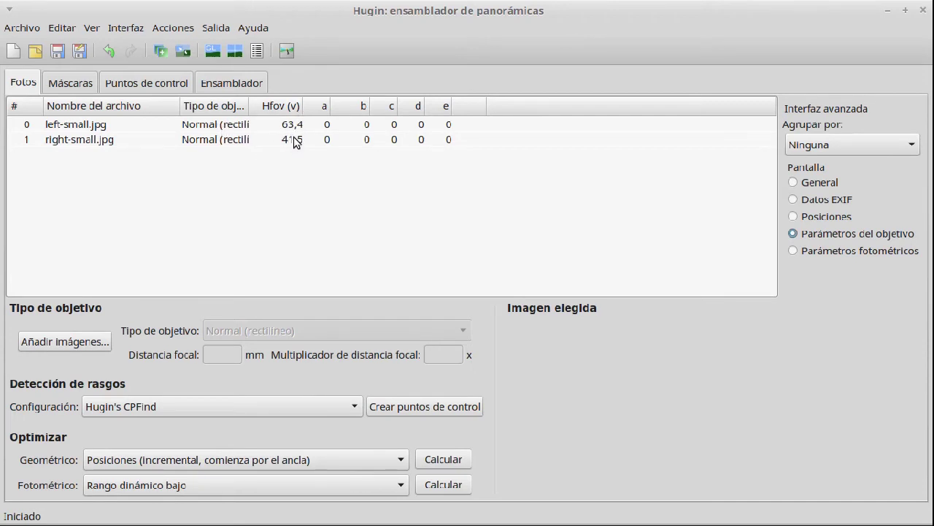
{"action": "left_click", "coordinate": [236, 130]}
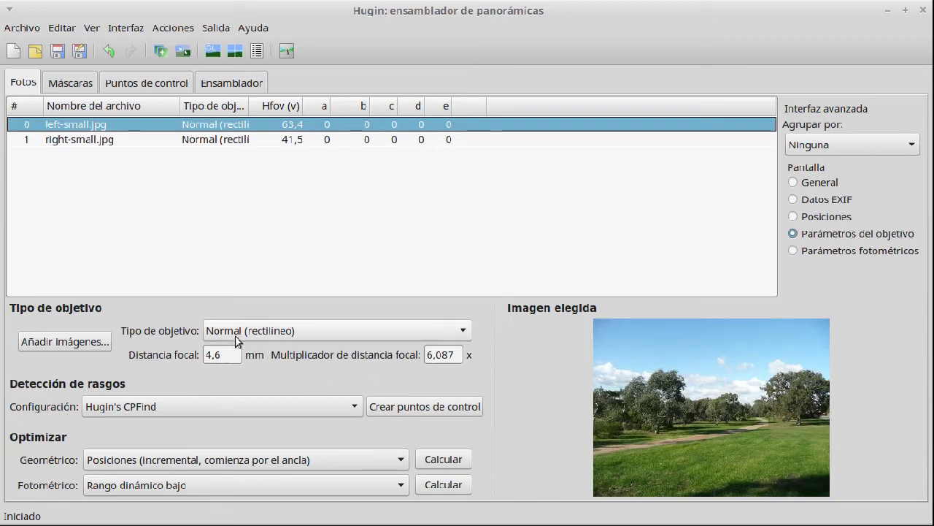
{"action": "left_click", "coordinate": [224, 355]}
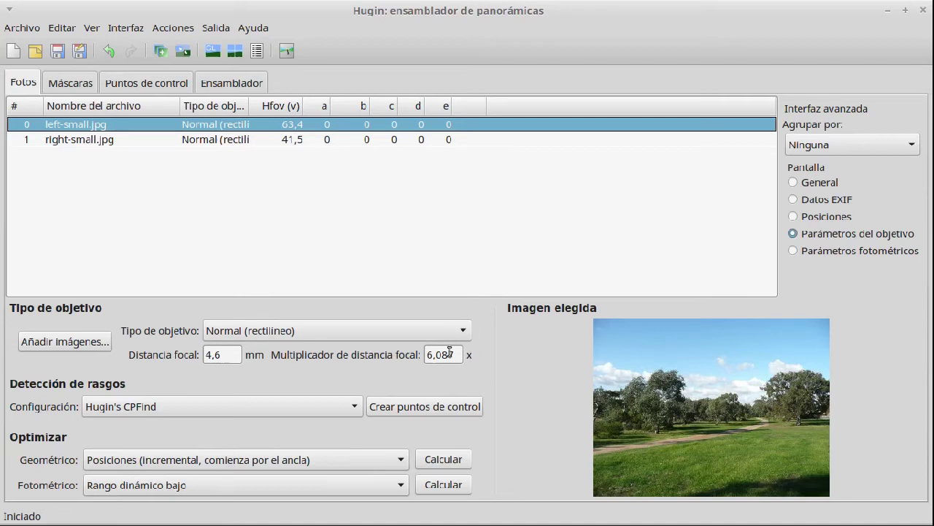
{"action": "left_click", "coordinate": [282, 140]}
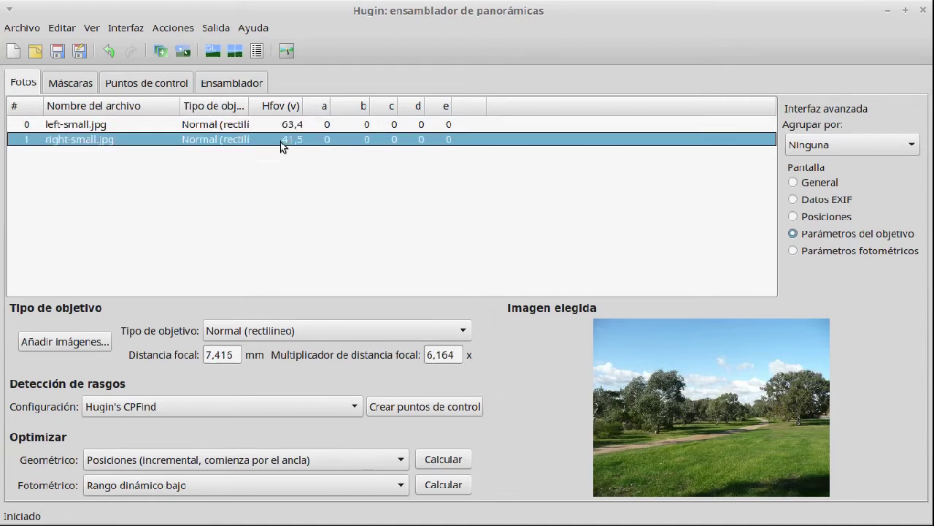
{"action": "left_click", "coordinate": [264, 125]}
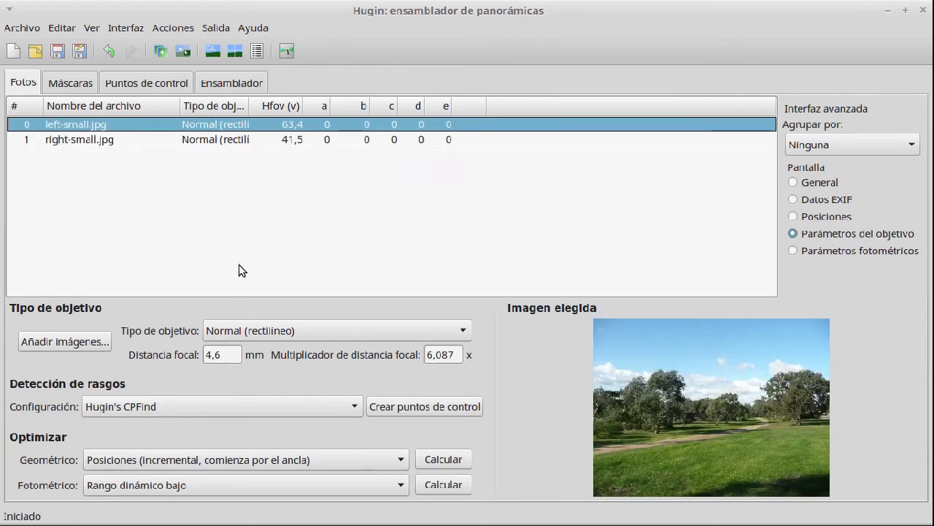
{"action": "left_click", "coordinate": [288, 141]}
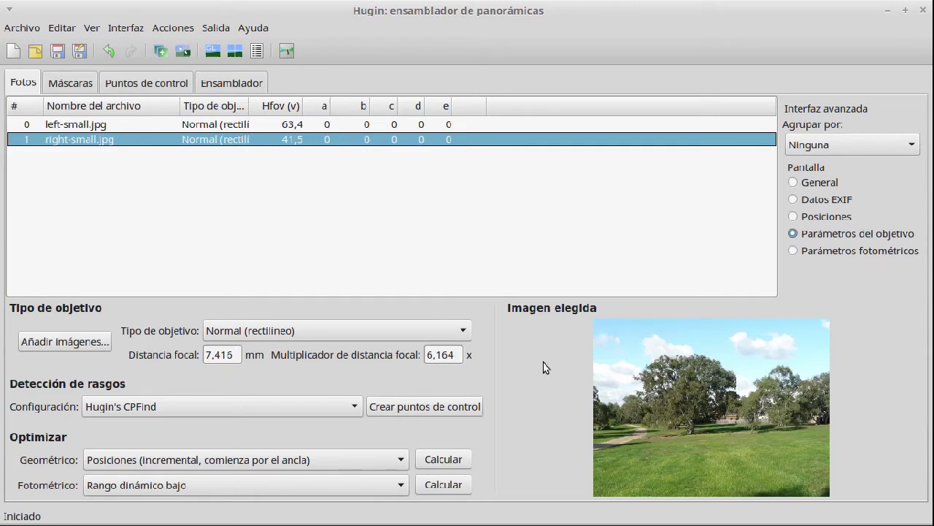
{"action": "left_click", "coordinate": [272, 126]}
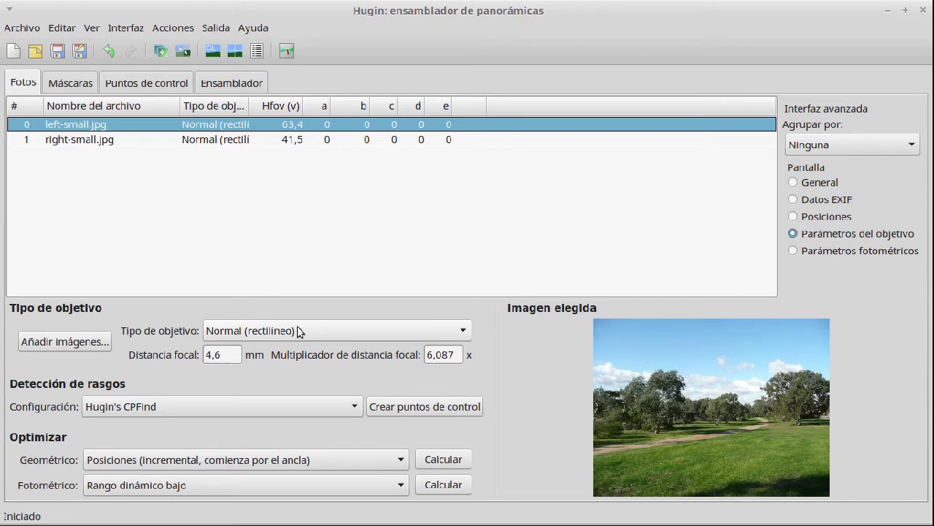
{"action": "left_click", "coordinate": [294, 140]}
{"action": "left_click", "coordinate": [301, 130]}
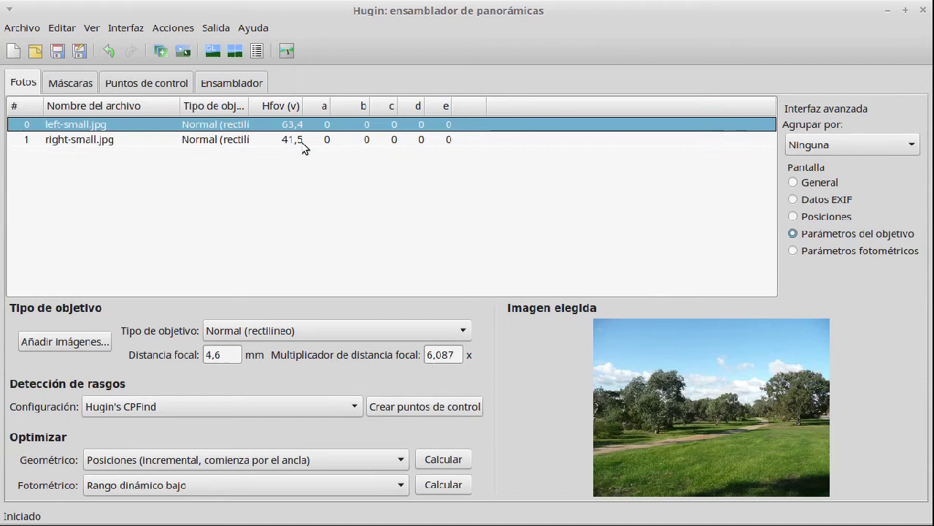
{"action": "left_click", "coordinate": [304, 144]}
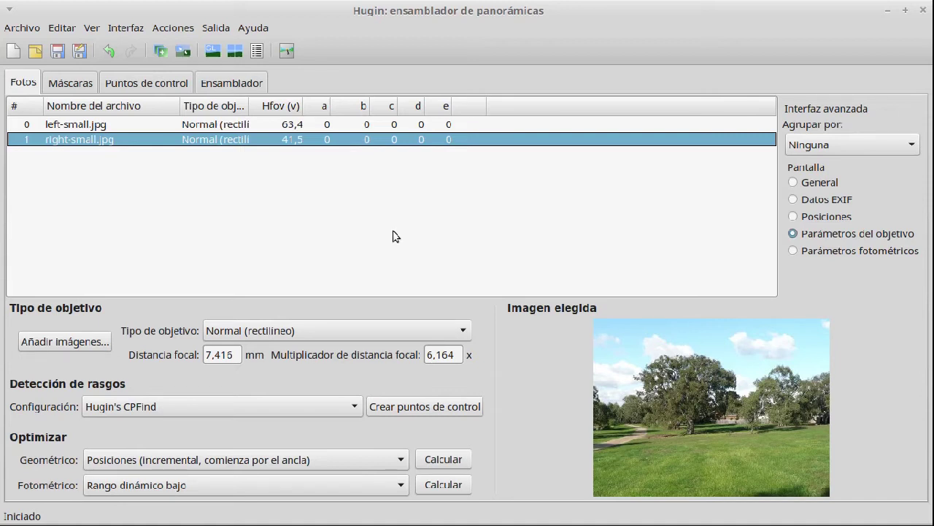
{"action": "left_click", "coordinate": [134, 33]}
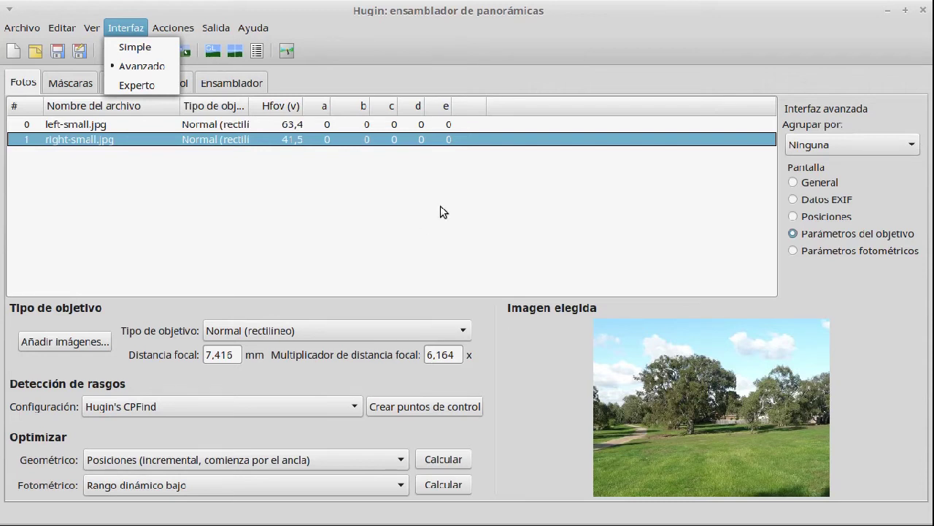
{"action": "left_click", "coordinate": [480, 214]}
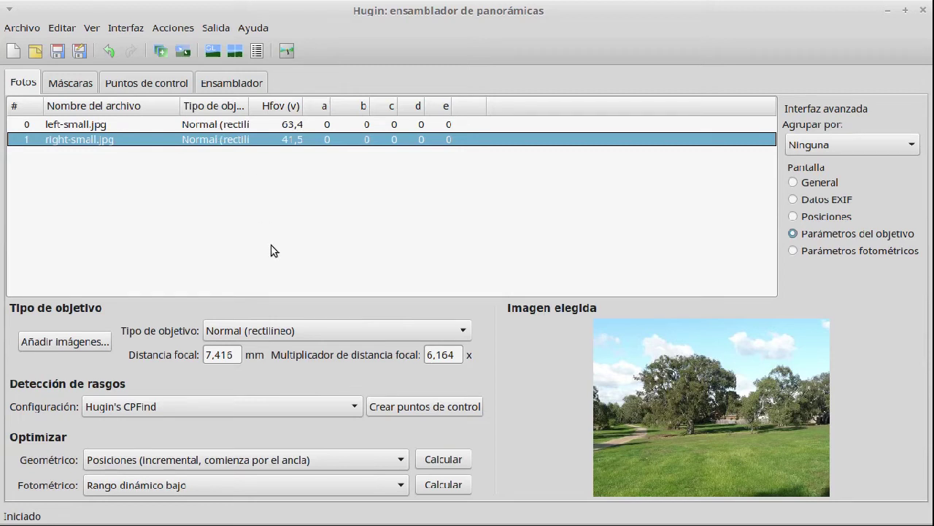
Set up the control point editor to pair left-small.jpg with right-small.jpg
{"action": "left_click", "coordinate": [152, 82]}
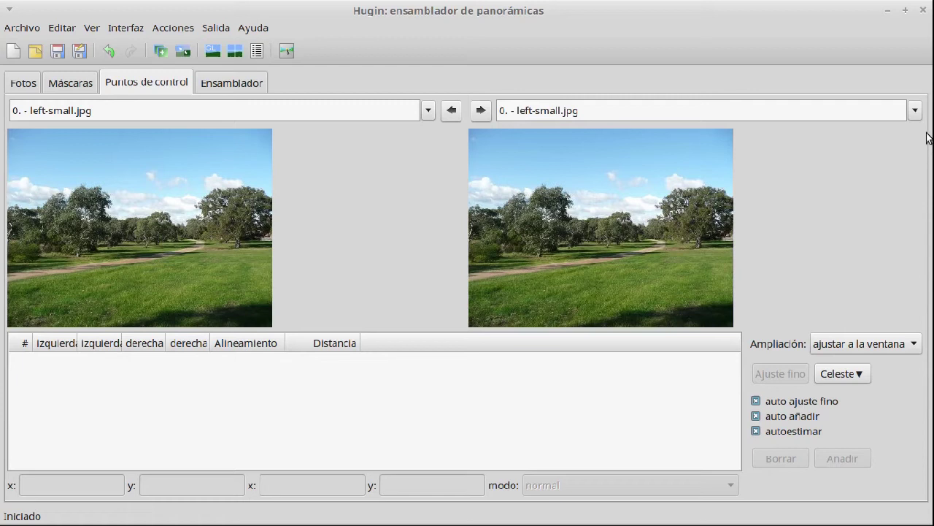
{"action": "left_click", "coordinate": [914, 111]}
{"action": "key", "text": "Escape"}
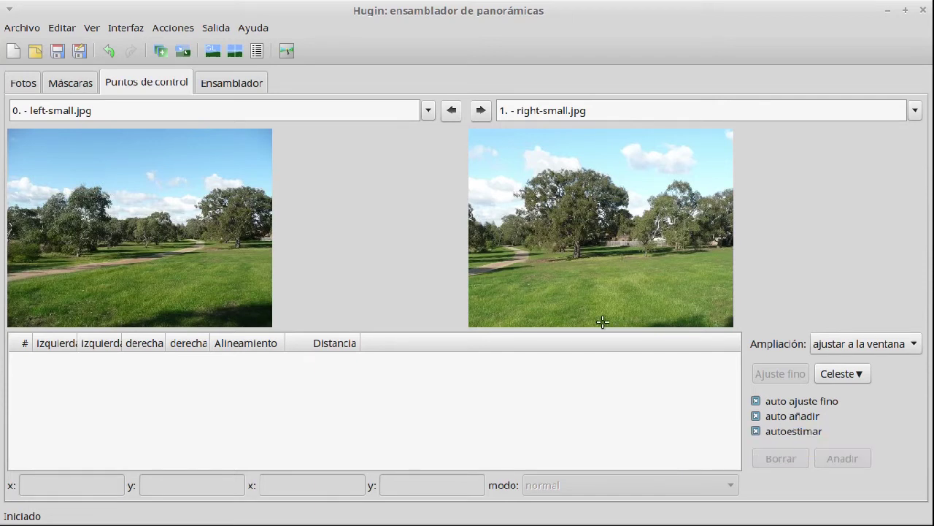
At 200% magnification, add a control point pair on the top edge of the cloud above the large tree in both photos
{"action": "left_click", "coordinate": [885, 348]}
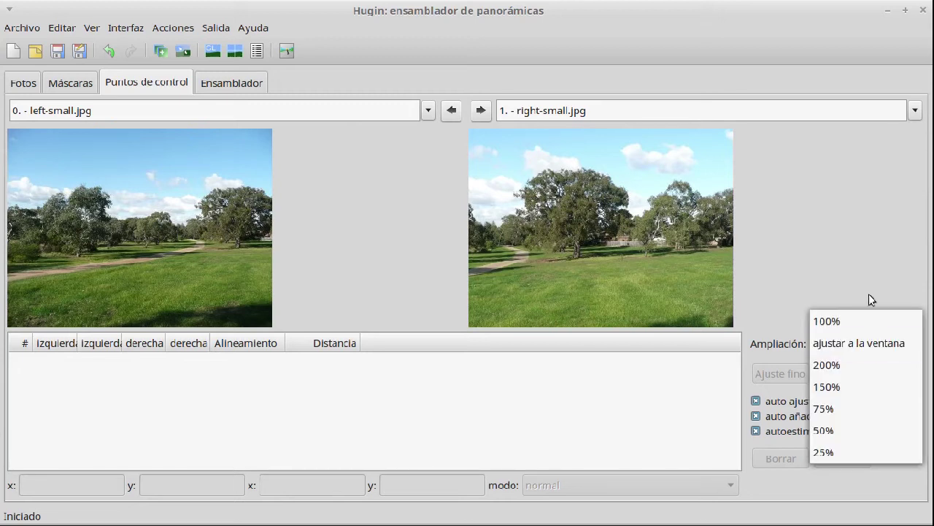
{"action": "left_click", "coordinate": [861, 365]}
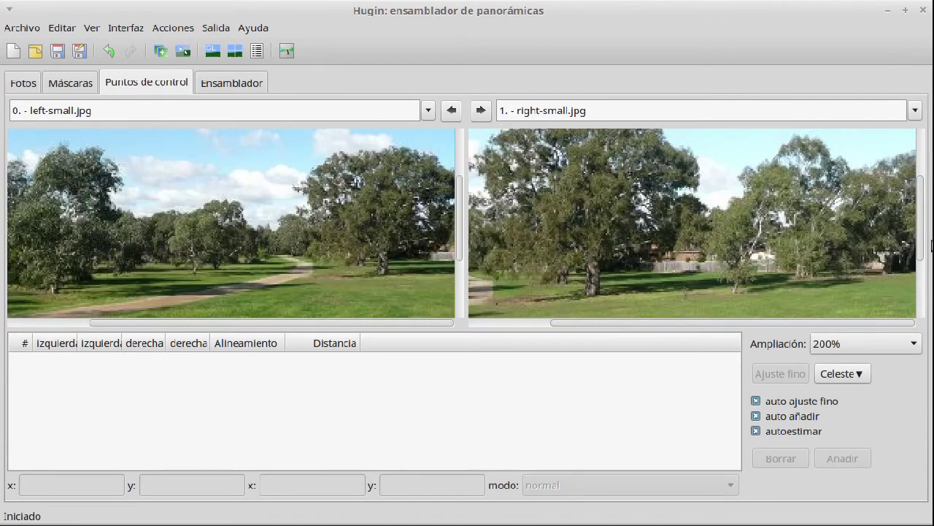
{"action": "left_click_drag", "start_coordinate": [919, 240], "coordinate": [924, 171]}
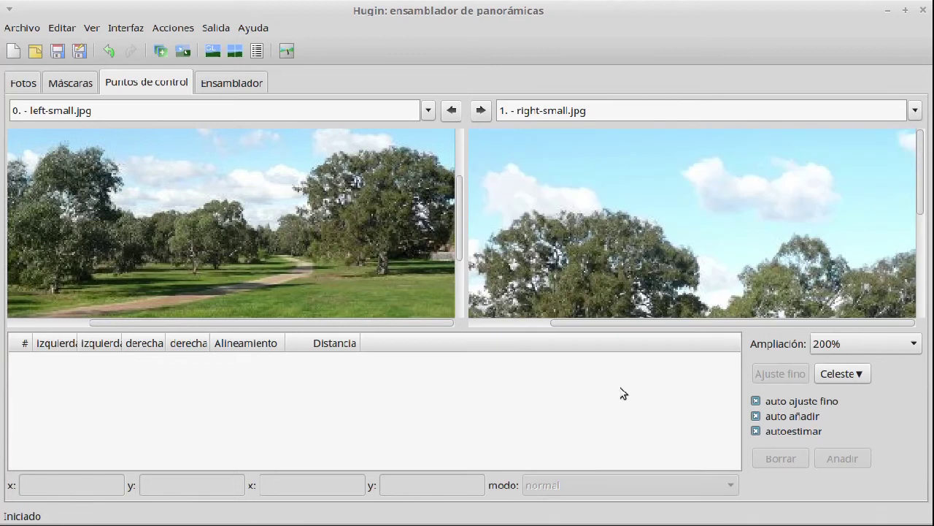
{"action": "left_click_drag", "start_coordinate": [665, 324], "coordinate": [586, 338]}
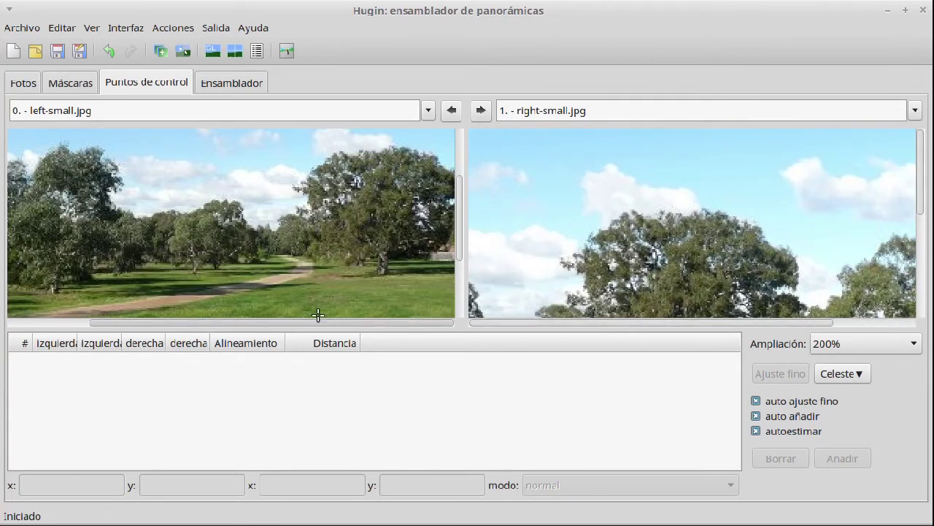
{"action": "left_click_drag", "start_coordinate": [460, 246], "coordinate": [474, 148]}
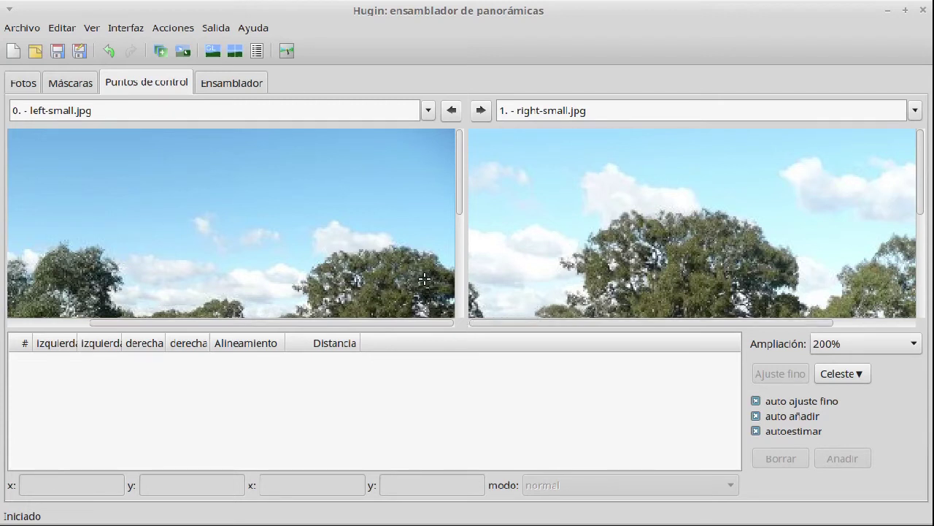
{"action": "left_click", "coordinate": [335, 219]}
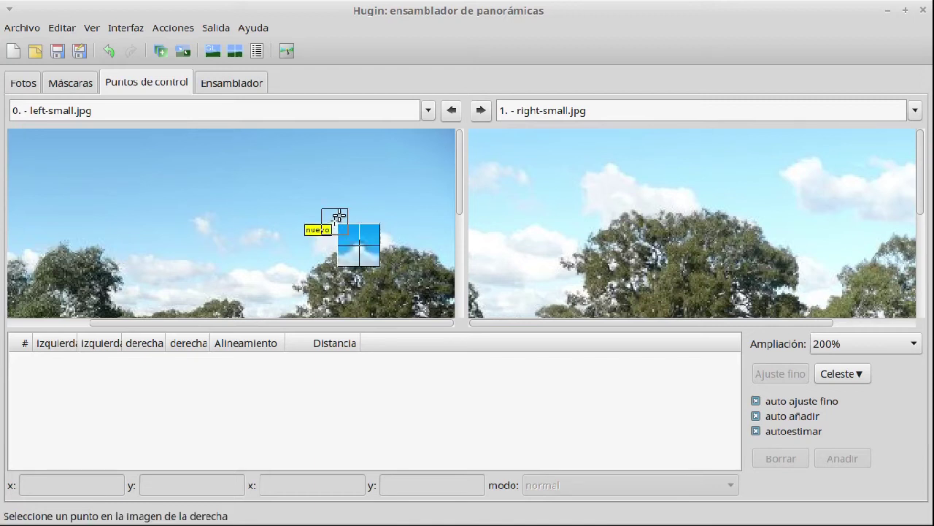
{"action": "left_click", "coordinate": [612, 166]}
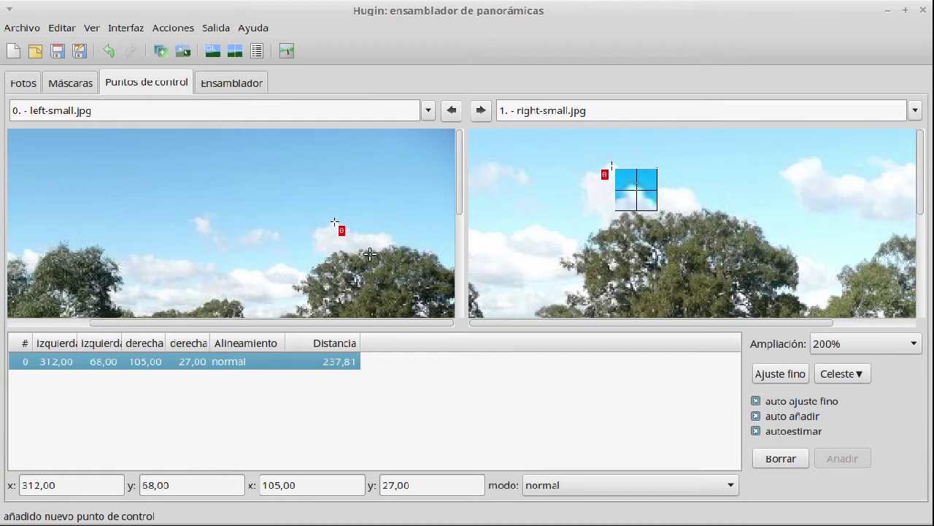
Add further matching control points up to number 18 across the overlapping trees, clouds and path, and fit both photos to the window
{"action": "left_click", "coordinate": [296, 286]}
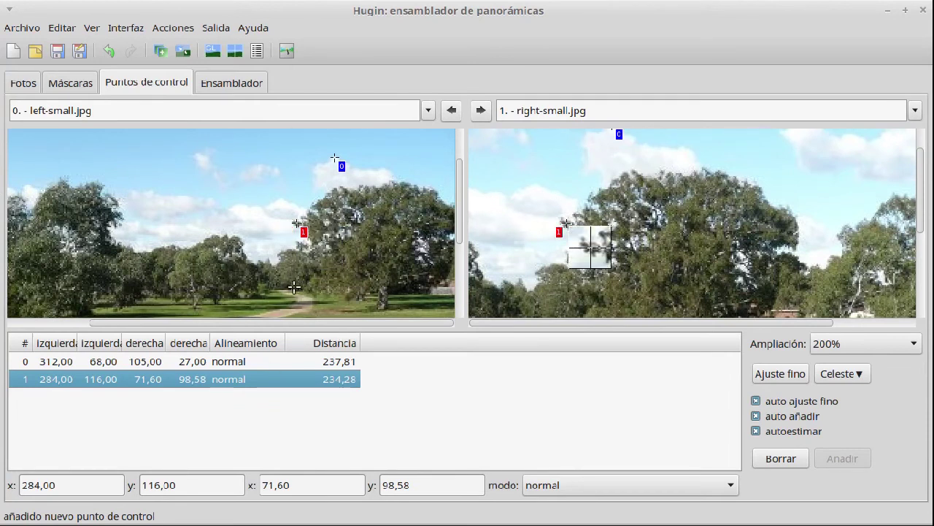
{"action": "left_click", "coordinate": [278, 253]}
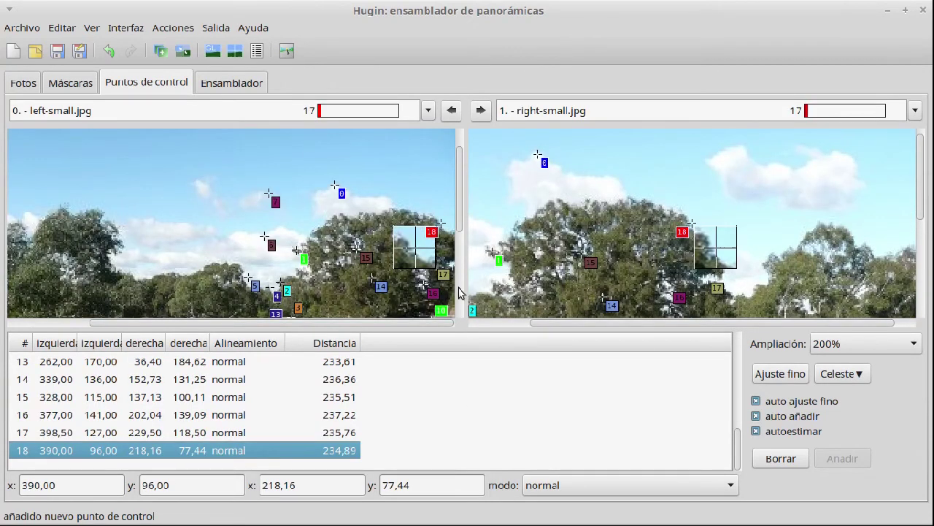
{"action": "left_click", "coordinate": [912, 345]}
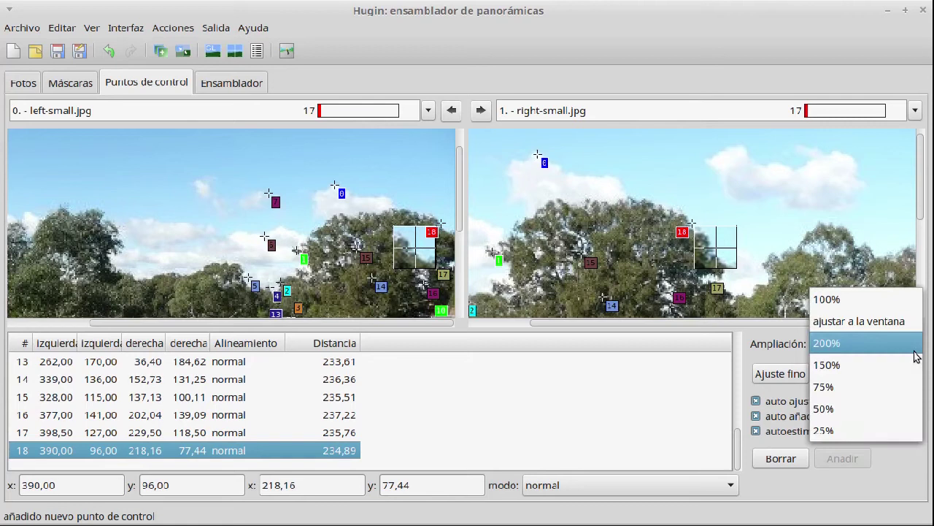
{"action": "left_click", "coordinate": [912, 324]}
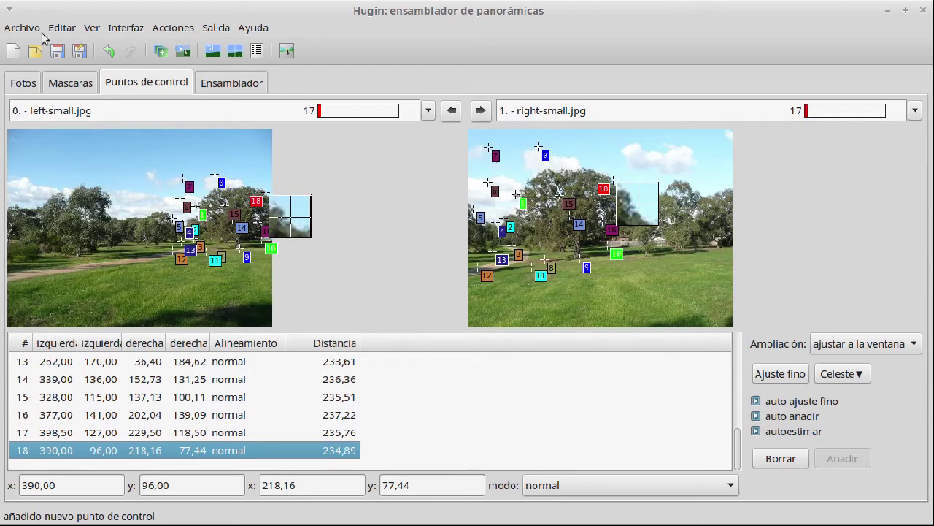
Optimise the geometry with positions and barrel distortion (y,p,r,b) and the photometry with low dynamic range, applying both results
{"action": "left_click", "coordinate": [24, 83]}
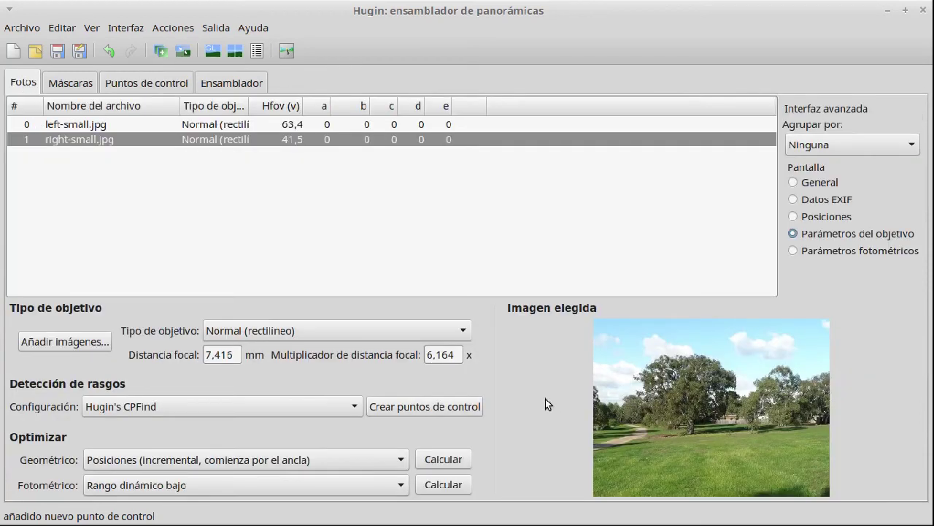
{"action": "left_click", "coordinate": [403, 458]}
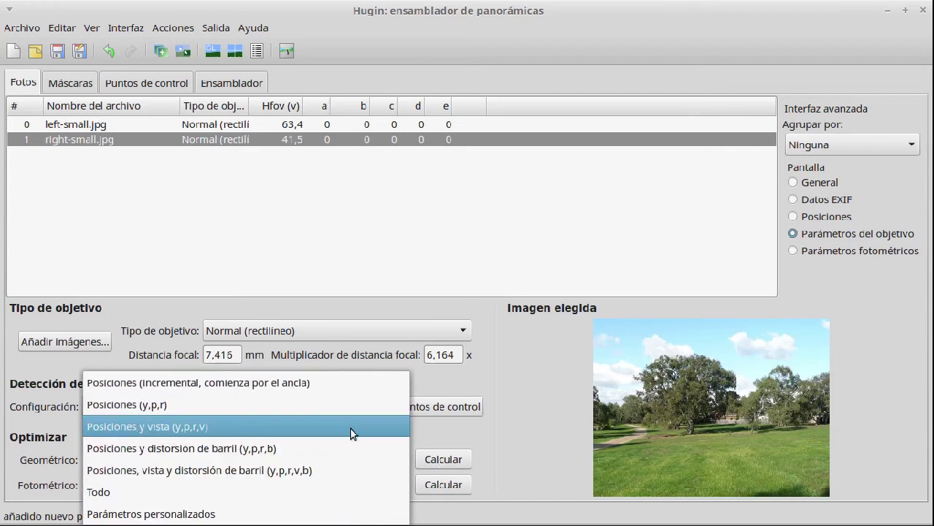
{"action": "left_click", "coordinate": [357, 443]}
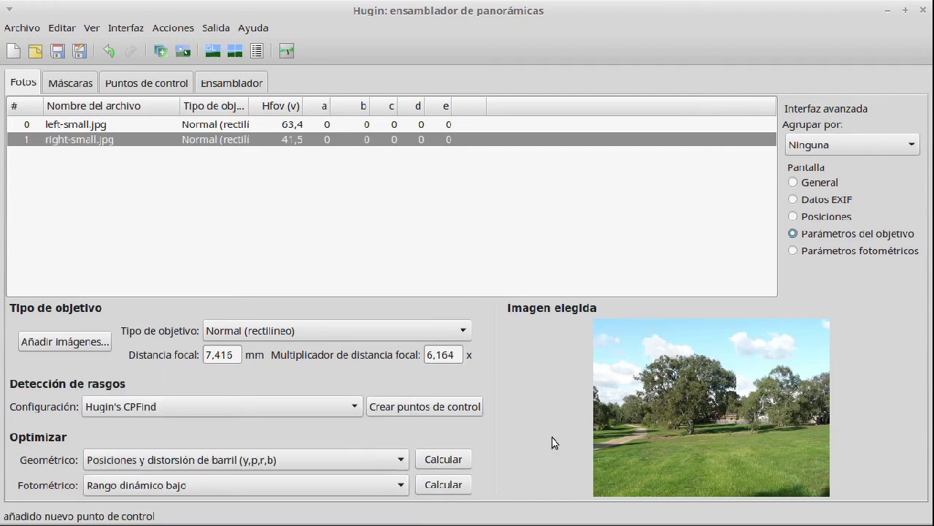
{"action": "left_click", "coordinate": [445, 462]}
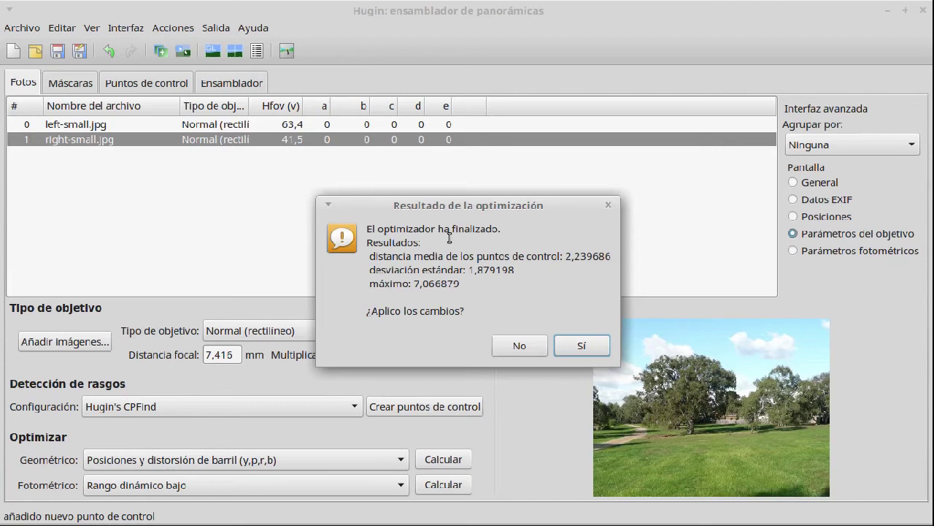
{"action": "left_click", "coordinate": [582, 345]}
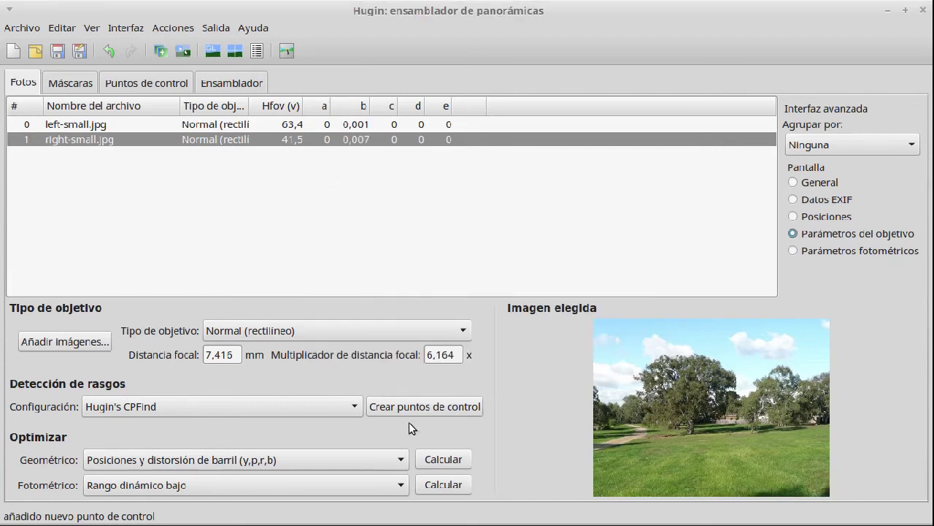
{"action": "left_click", "coordinate": [435, 486]}
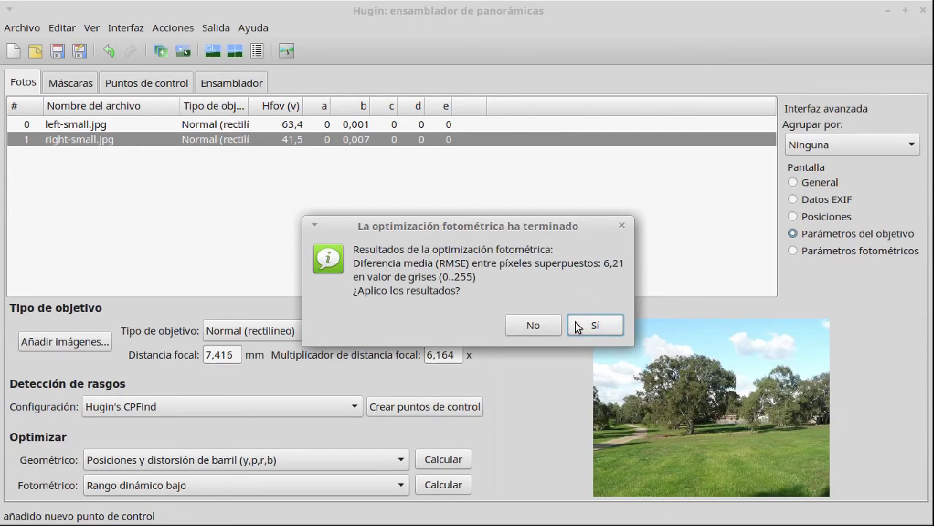
{"action": "left_click", "coordinate": [595, 325]}
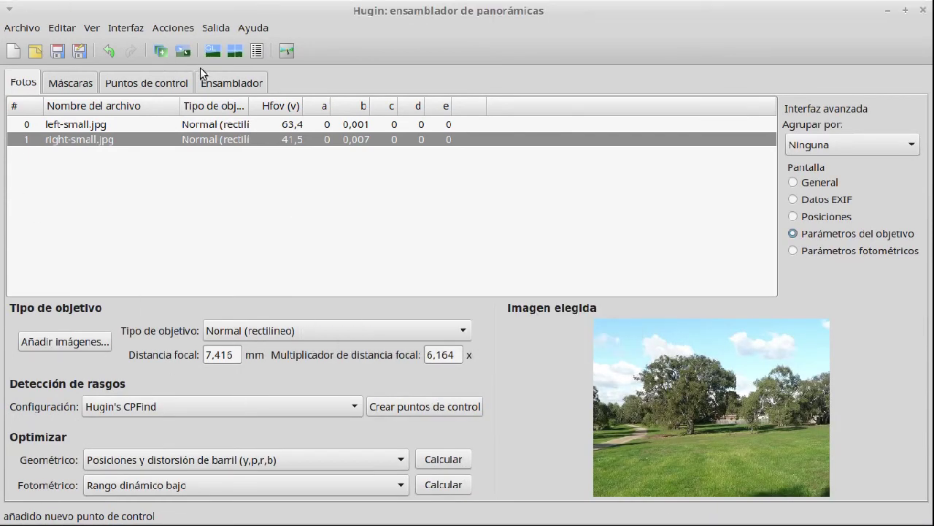
Open the fast panorama preview and reduce the field of view to about 112 x 56 around the joined photos
{"action": "left_click", "coordinate": [212, 51]}
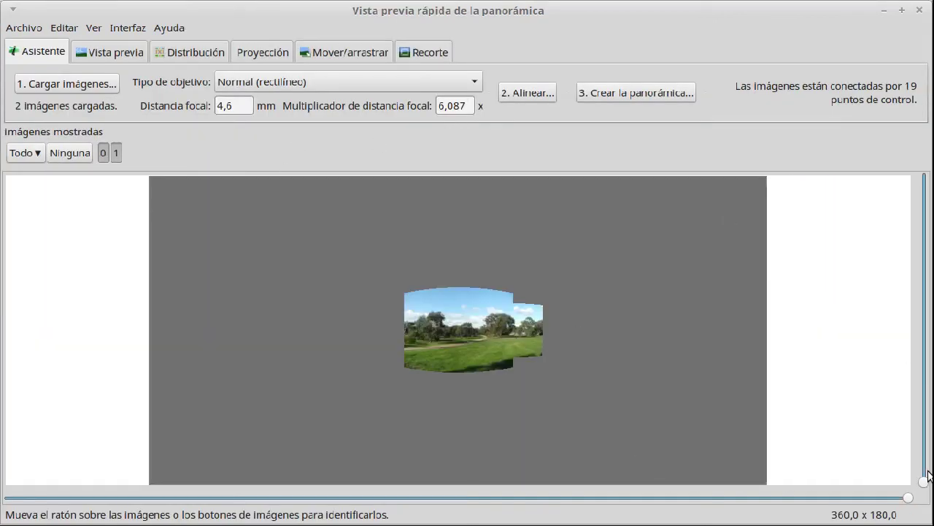
{"action": "left_click_drag", "start_coordinate": [923, 484], "coordinate": [924, 270]}
{"action": "left_click_drag", "start_coordinate": [901, 496], "coordinate": [285, 519]}
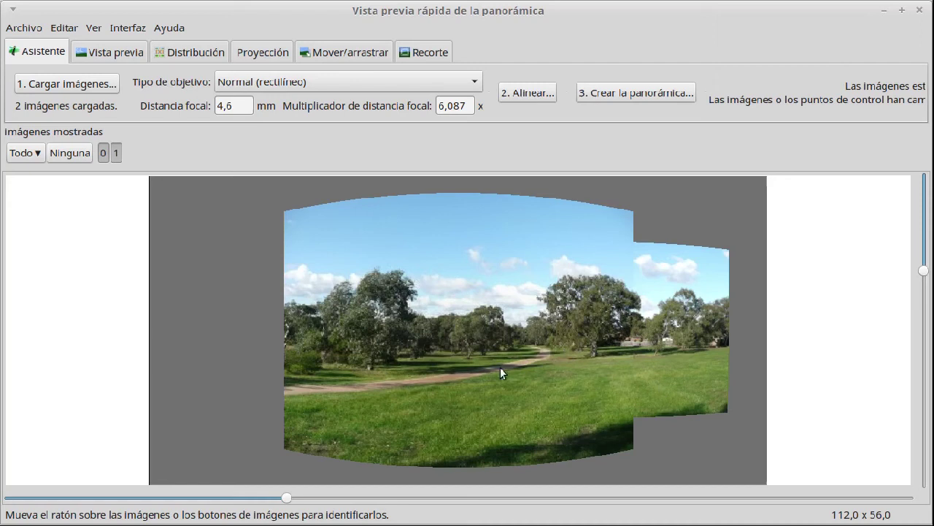
{"action": "left_click", "coordinate": [462, 81]}
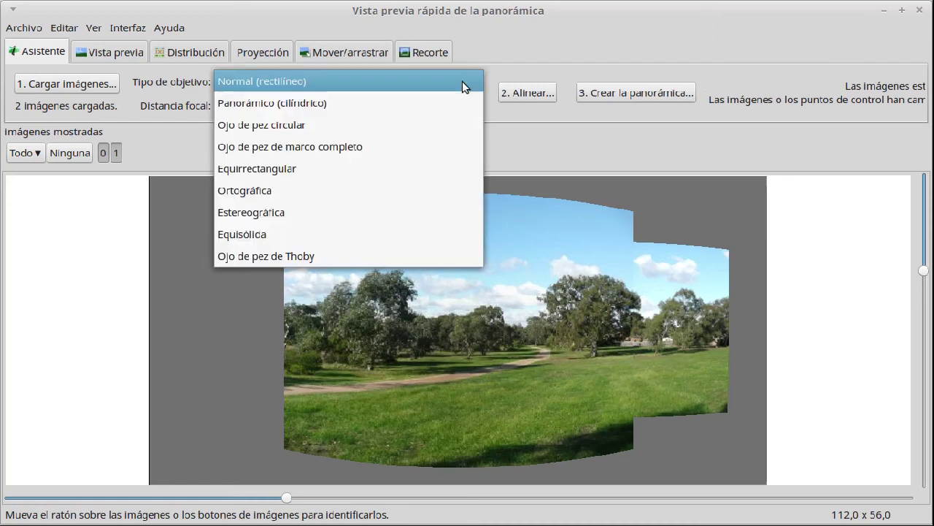
{"action": "left_click", "coordinate": [406, 77]}
Try the Rectilínea and Cilíndrica projections on the panorama preview
{"action": "left_click", "coordinate": [274, 48]}
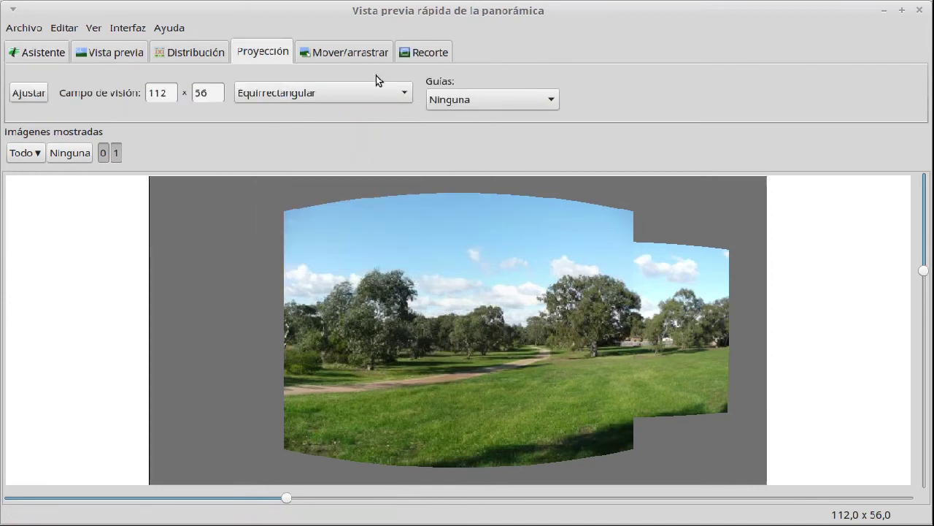
{"action": "left_click", "coordinate": [391, 88]}
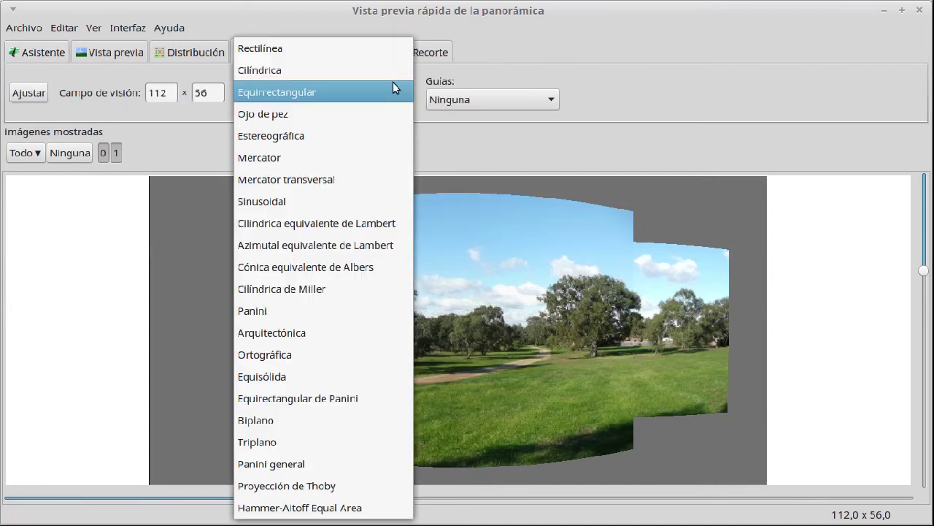
{"action": "left_click", "coordinate": [351, 45]}
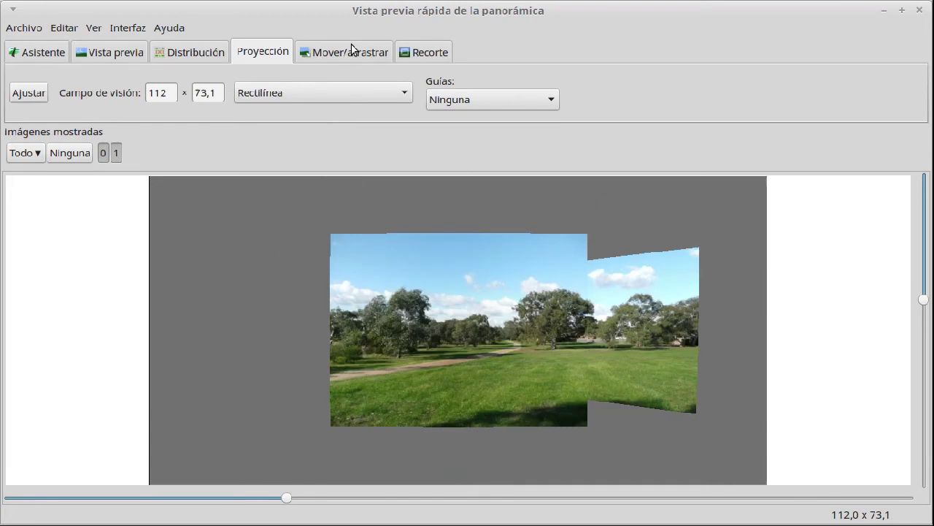
{"action": "left_click", "coordinate": [394, 92]}
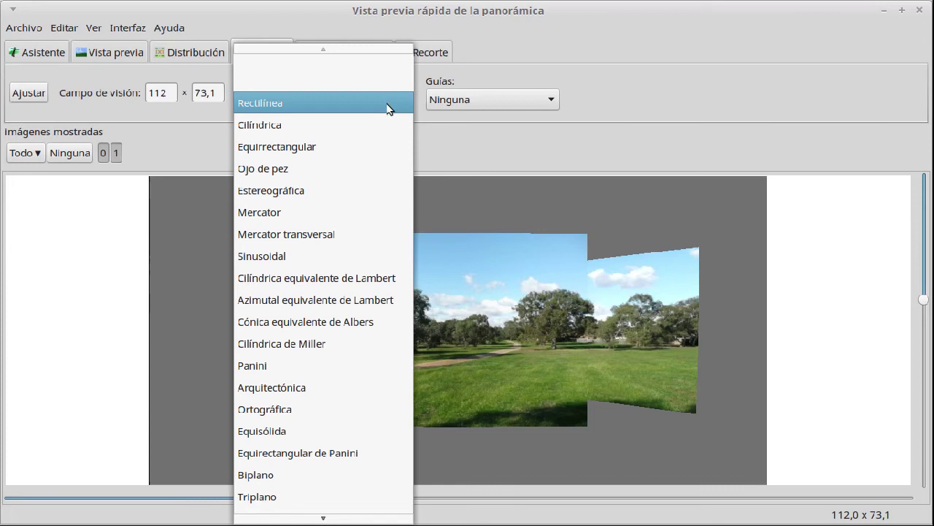
{"action": "left_click", "coordinate": [365, 126]}
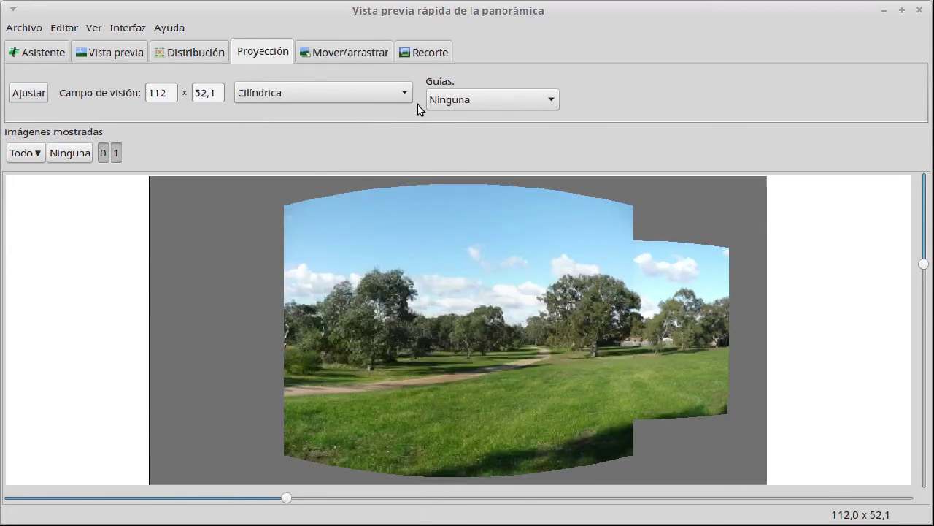
Set the panorama projection to Panini general
{"action": "left_click", "coordinate": [370, 92]}
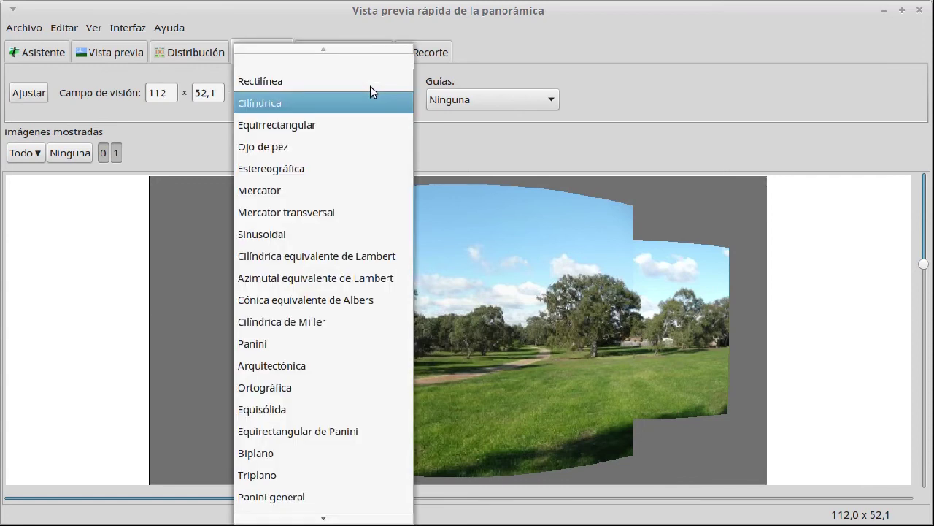
{"action": "scroll", "coordinate": [336, 292], "scroll_direction": "down", "scroll_amount": 2}
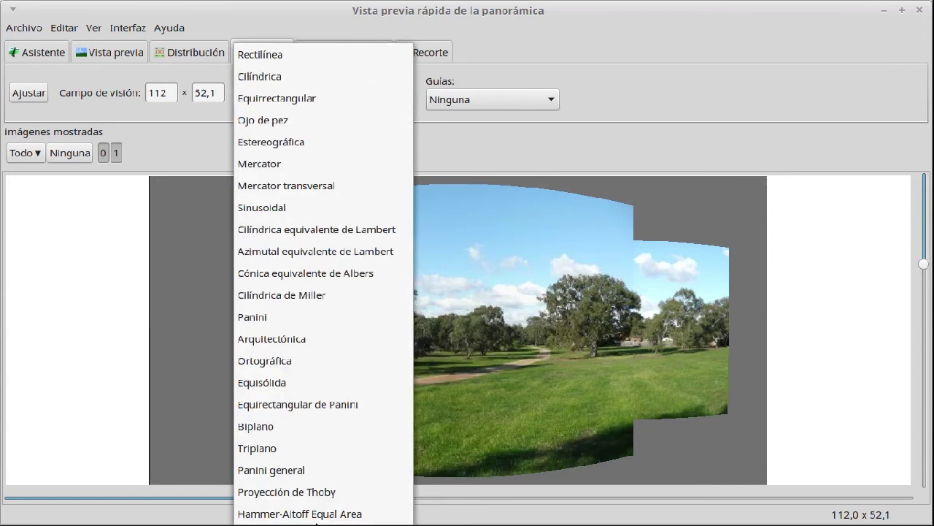
{"action": "left_click", "coordinate": [312, 472]}
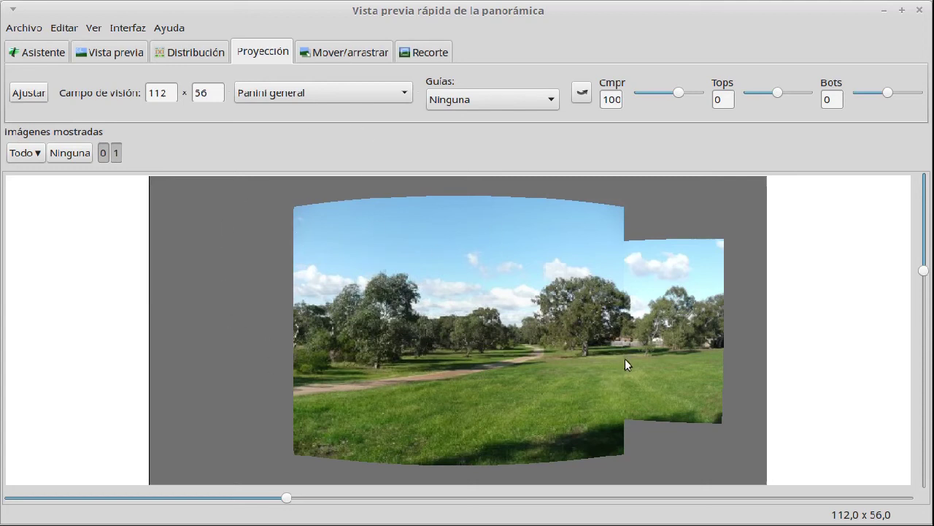
Autocrop the panorama, then adjust the crop rectangle across both photos to about left 699, top 321, right 2778, bottom 1158
{"action": "left_click", "coordinate": [434, 50]}
{"action": "left_click", "coordinate": [52, 99]}
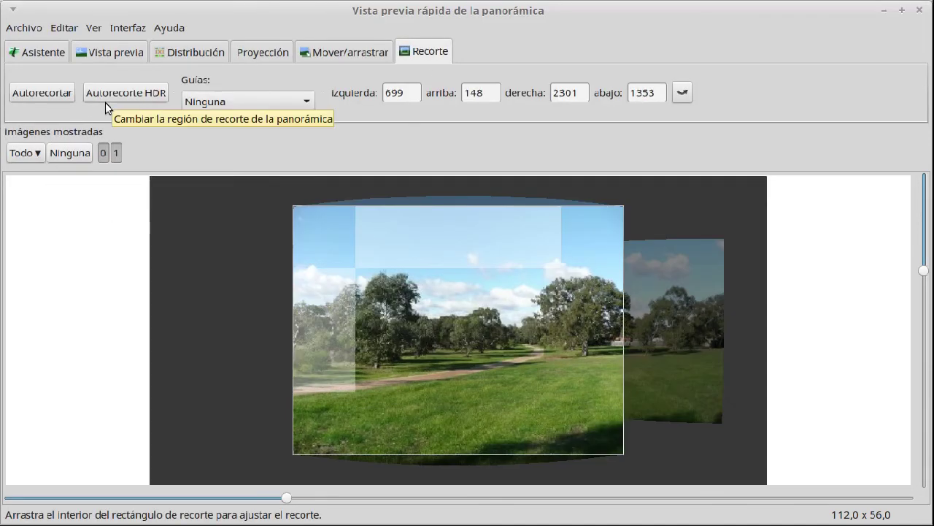
{"action": "left_click_drag", "start_coordinate": [430, 207], "coordinate": [456, 261]}
{"action": "left_click_drag", "start_coordinate": [487, 454], "coordinate": [491, 418]}
{"action": "left_click_drag", "start_coordinate": [604, 352], "coordinate": [711, 361]}
{"action": "mouse_move", "coordinate": [537, 283]}
{"action": "left_mouse_down"}
{"action": "mouse_move", "coordinate": [545, 259]}
{"action": "mouse_move", "coordinate": [545, 279]}
{"action": "left_mouse_up"}
{"action": "left_click_drag", "start_coordinate": [595, 400], "coordinate": [599, 389]}
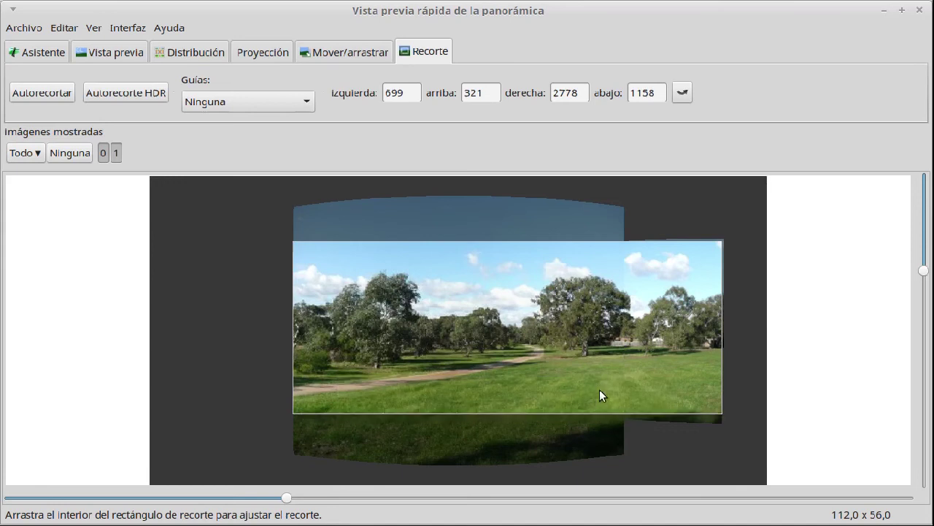
Stitch the panorama from the main window, saving the project over left-small - right-small.pto and accepting the suggested output prefix
{"action": "left_click", "coordinate": [48, 56]}
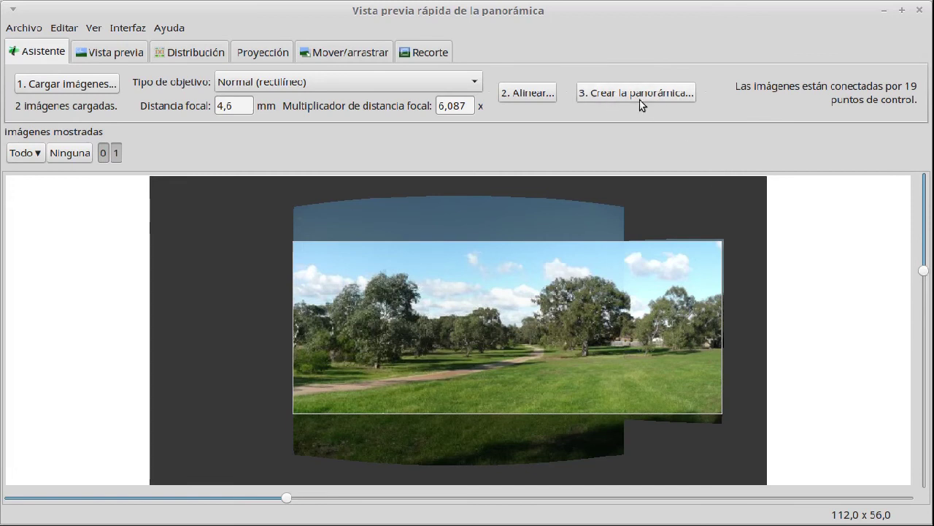
{"action": "mouse_move", "coordinate": [352, 522]}
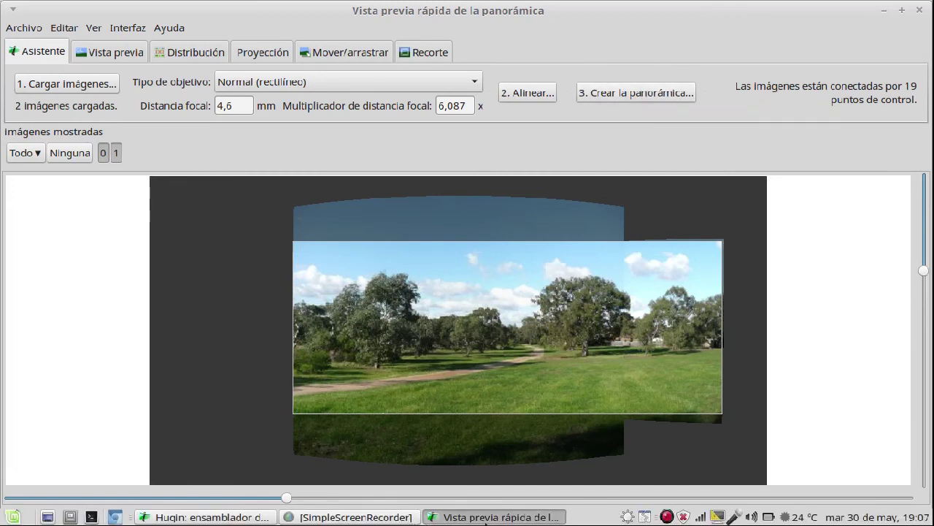
{"action": "left_click", "coordinate": [207, 517]}
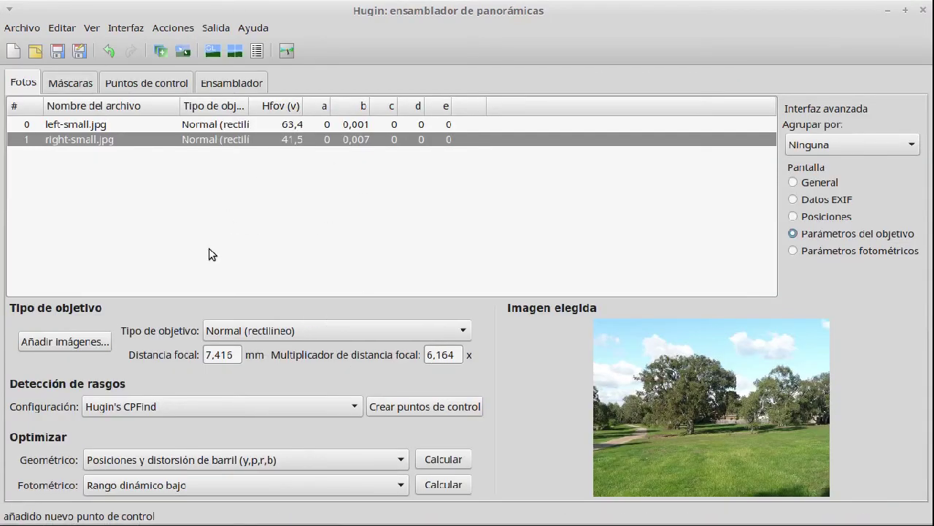
{"action": "left_click", "coordinate": [234, 87]}
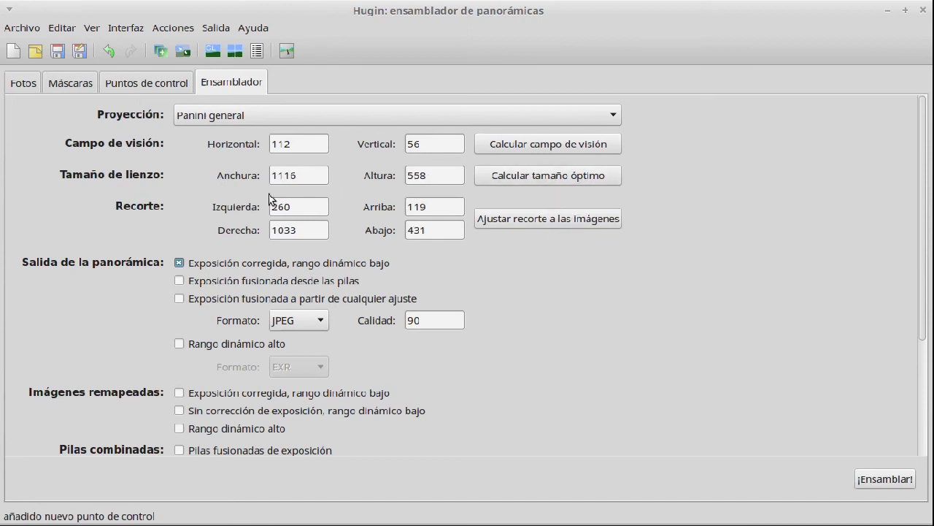
{"action": "left_click", "coordinate": [875, 488]}
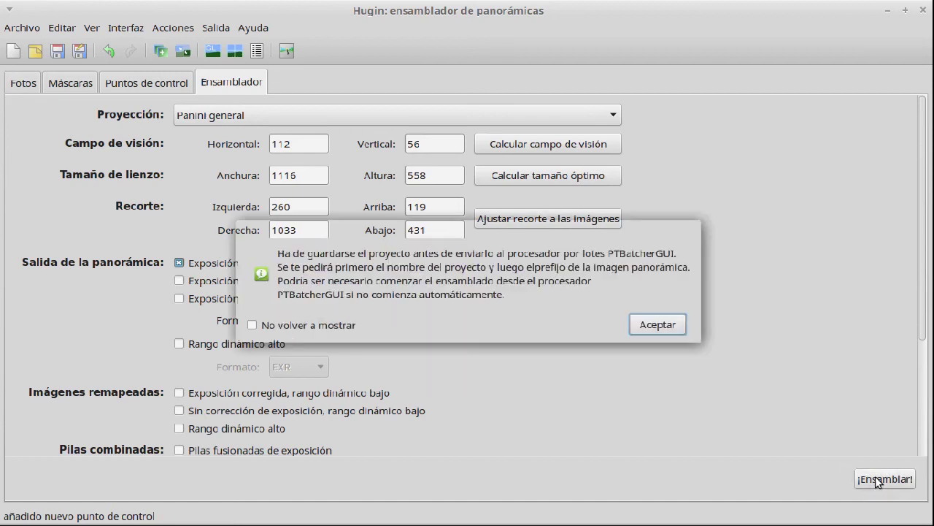
{"action": "left_click", "coordinate": [656, 325]}
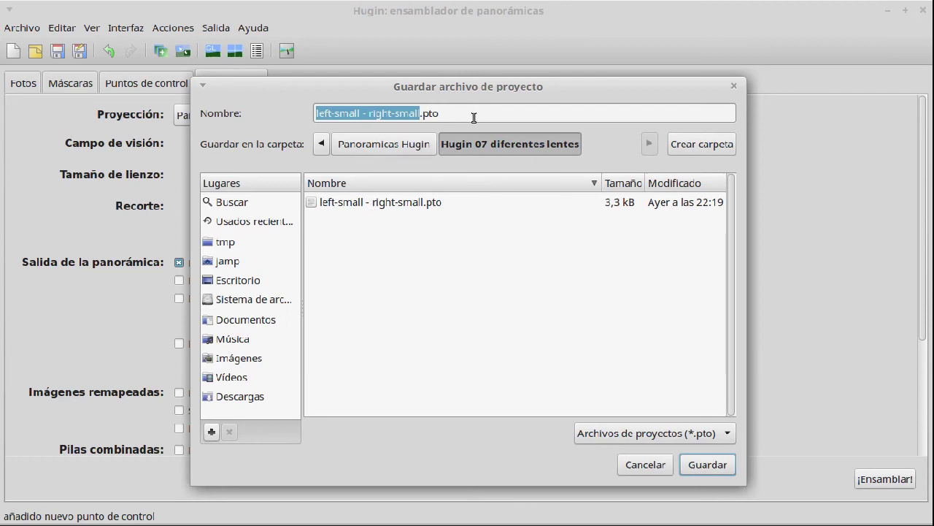
{"action": "left_click", "coordinate": [720, 463]}
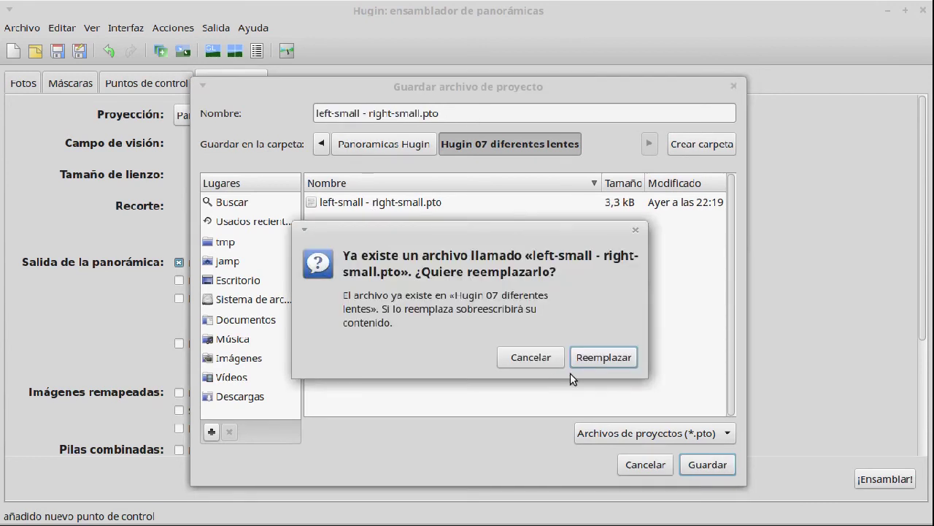
{"action": "left_click", "coordinate": [609, 352]}
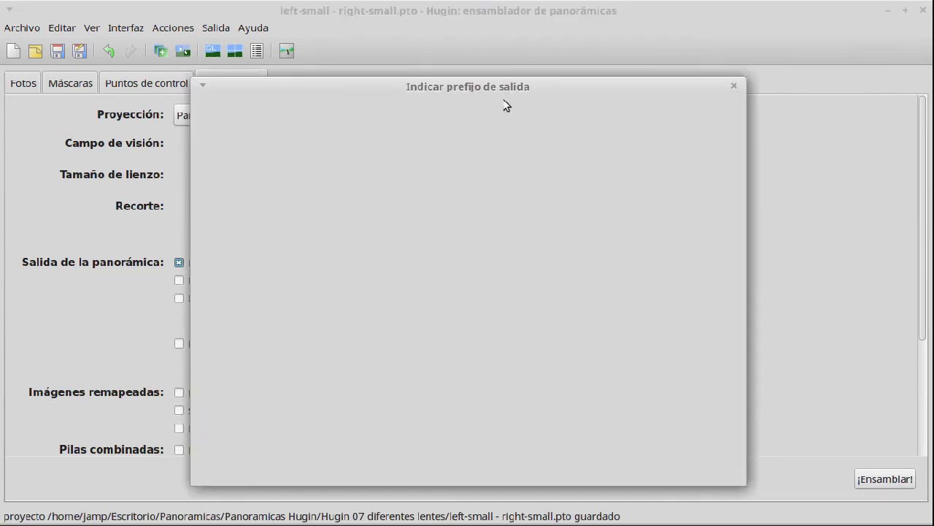
{"action": "left_click", "coordinate": [720, 464]}
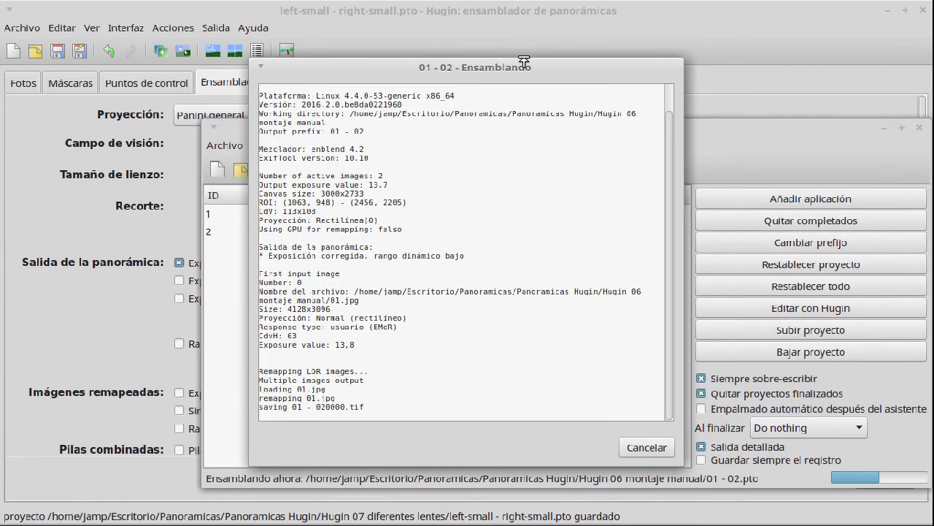
{"action": "left_click_drag", "start_coordinate": [521, 63], "coordinate": [410, 34]}
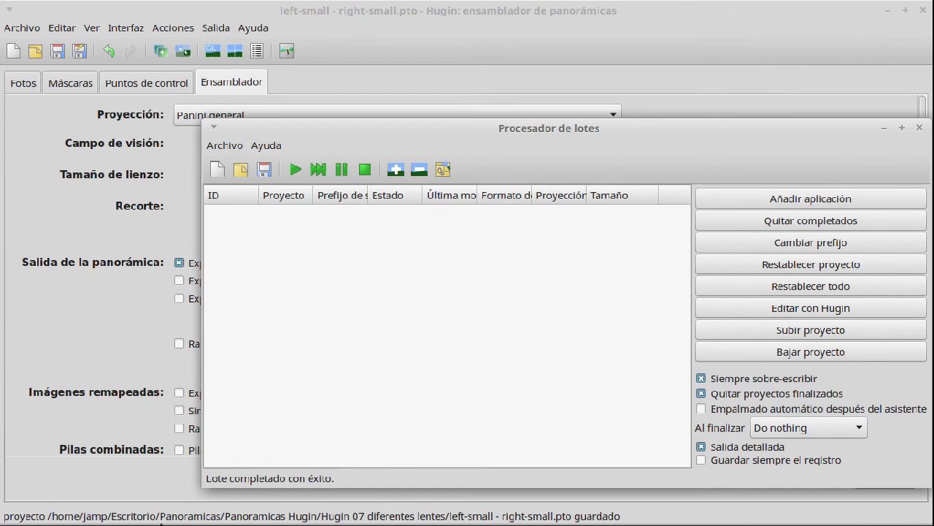
Show the desktop and open the folder Panoramicas > Panoramicas Hugin > Hugin 07 diferentes lentes
{"action": "mouse_move", "coordinate": [44, 520]}
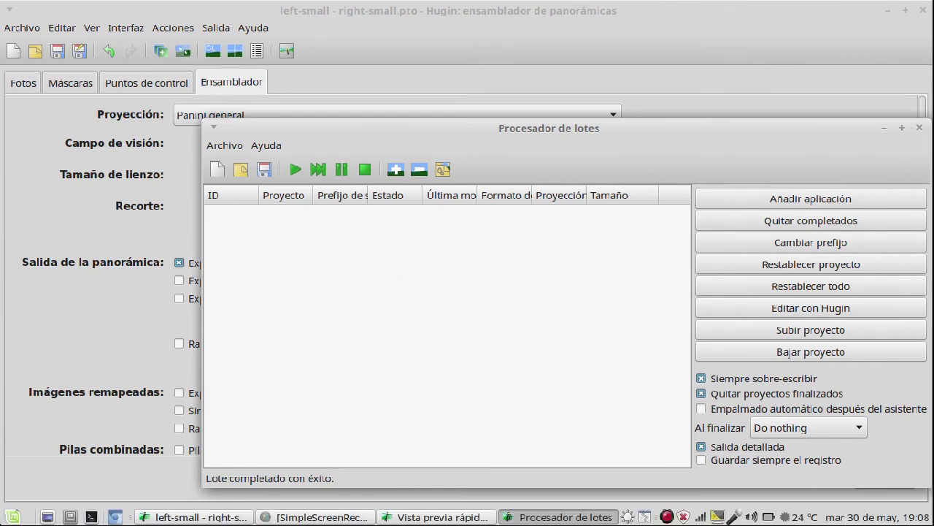
{"action": "left_click", "coordinate": [44, 518]}
{"action": "left_click", "coordinate": [853, 55]}
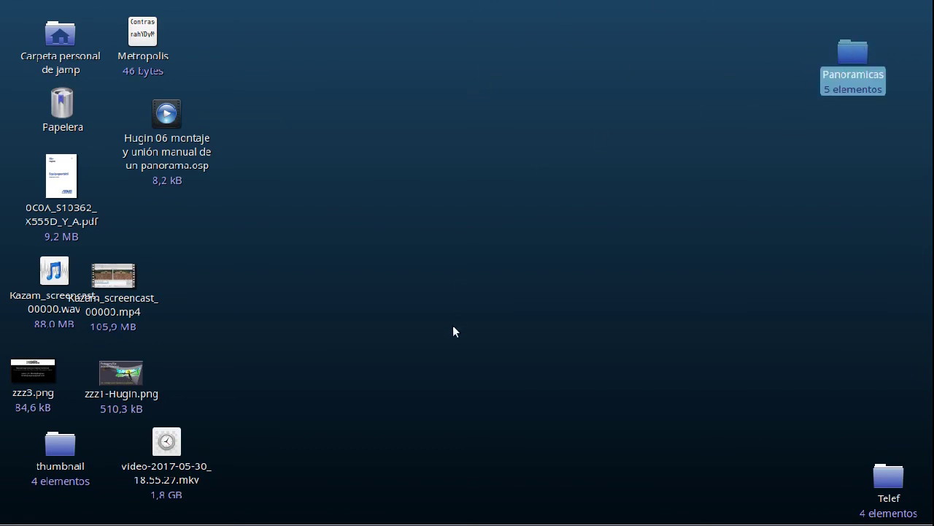
{"action": "key", "text": "Return"}
{"action": "double_click", "coordinate": [519, 137]}
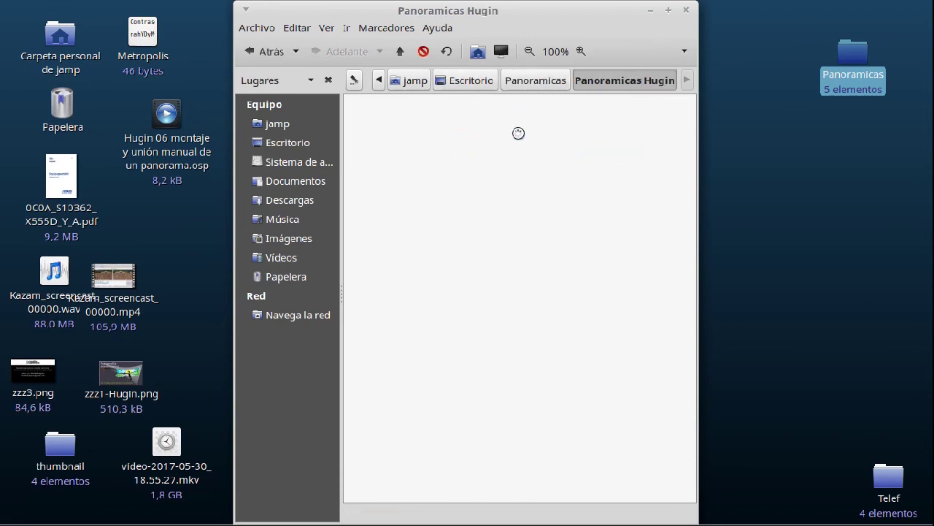
{"action": "double_click", "coordinate": [390, 245]}
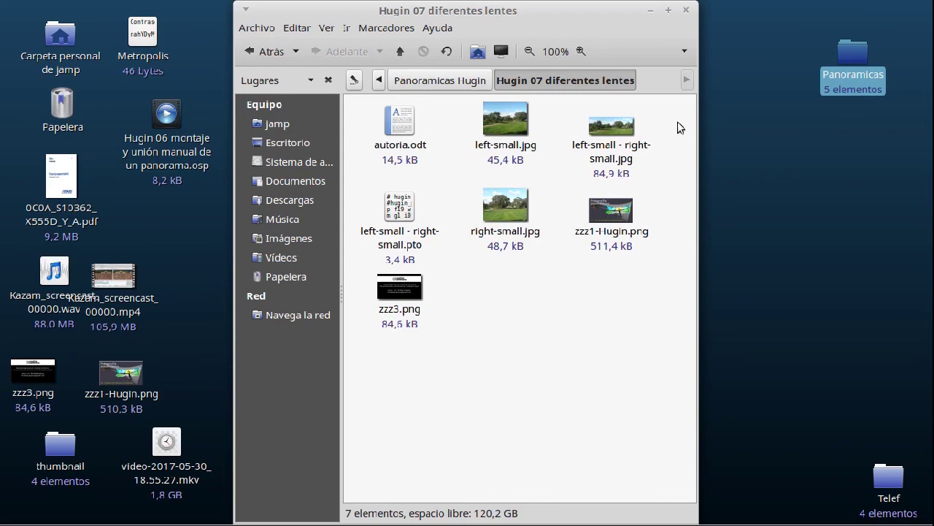
View the stitched panorama left-small - right-small.jpg in full screen
{"action": "left_click", "coordinate": [611, 127]}
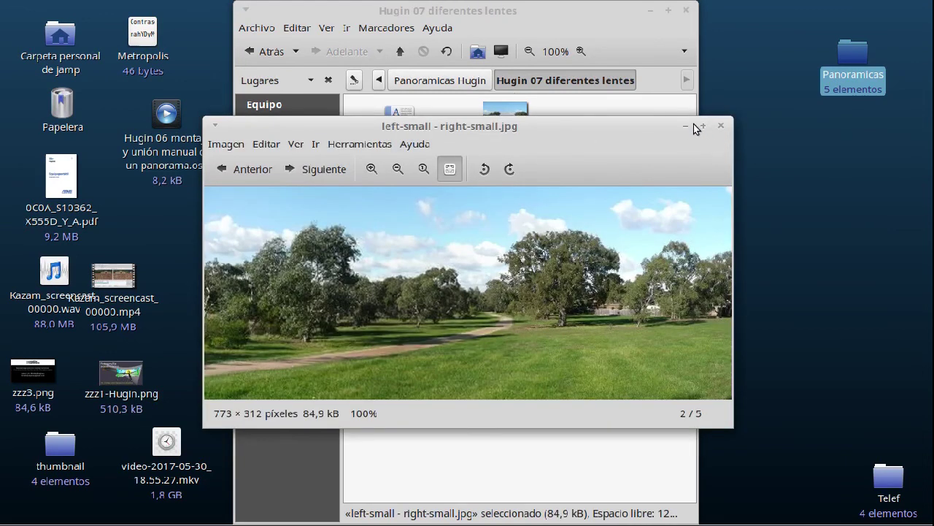
{"action": "left_click", "coordinate": [703, 126]}
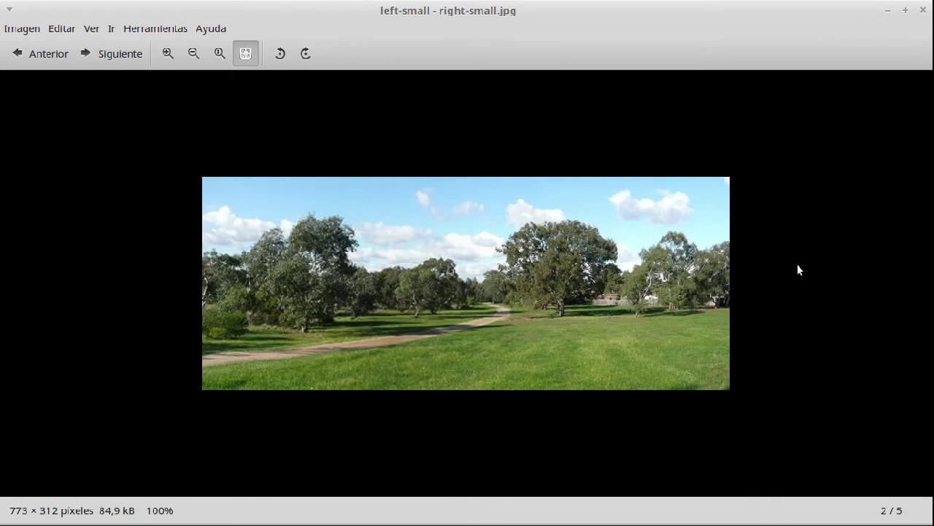
{"action": "key", "text": "F11"}
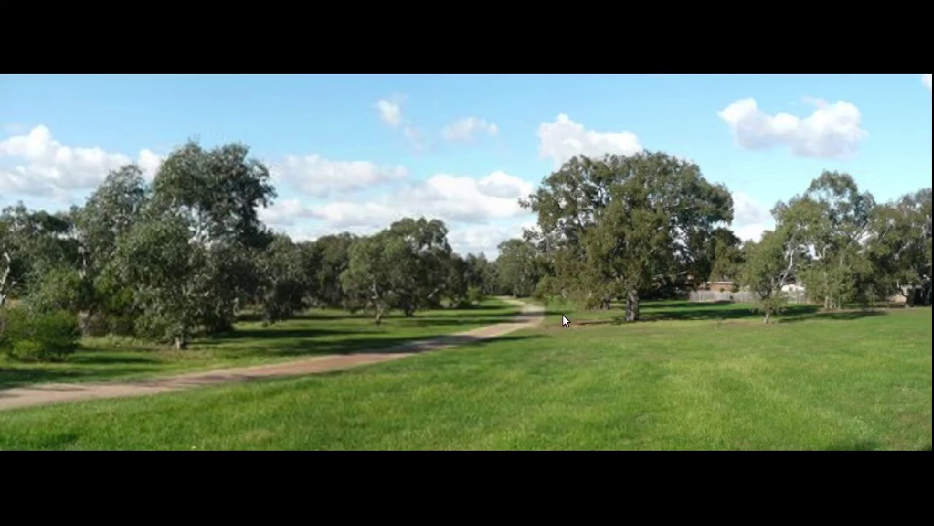